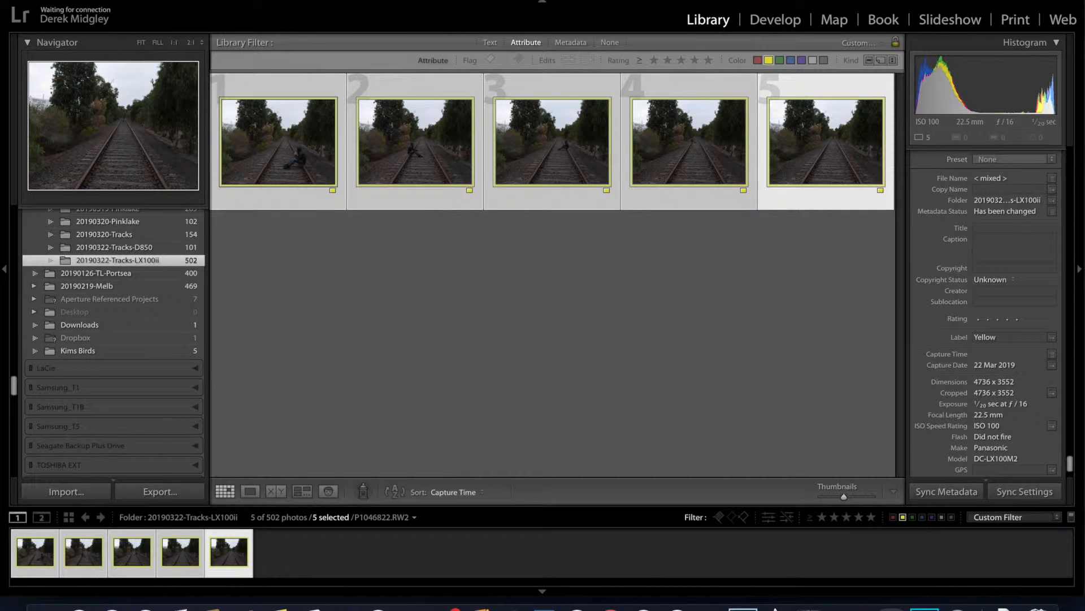
Open the five selected railway track photos as layers in a single Photoshop document.
click(199, 1)
mouse_move(225, 86)
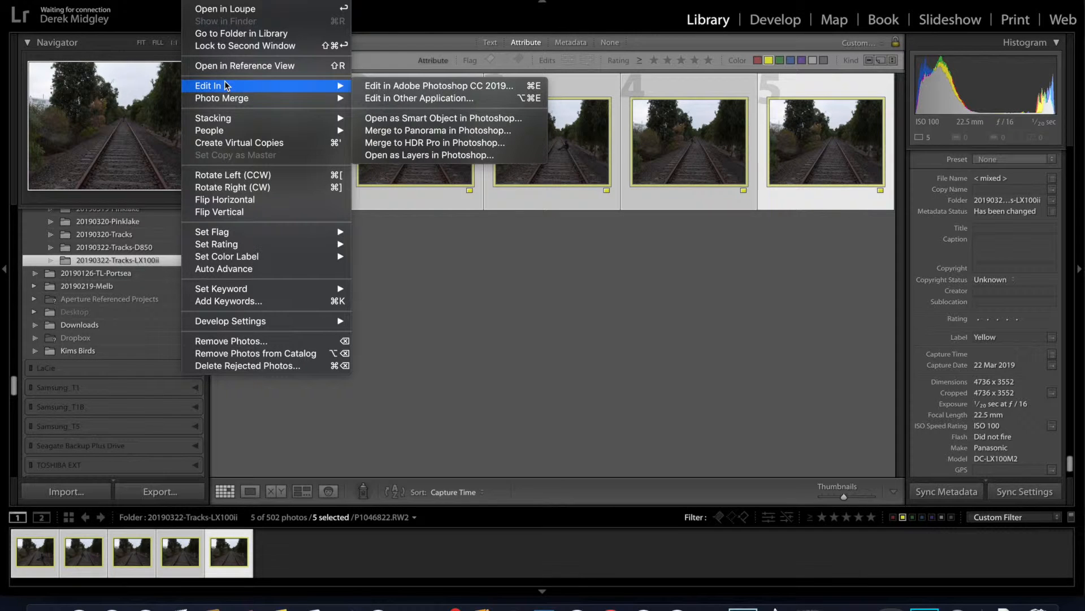
click(414, 155)
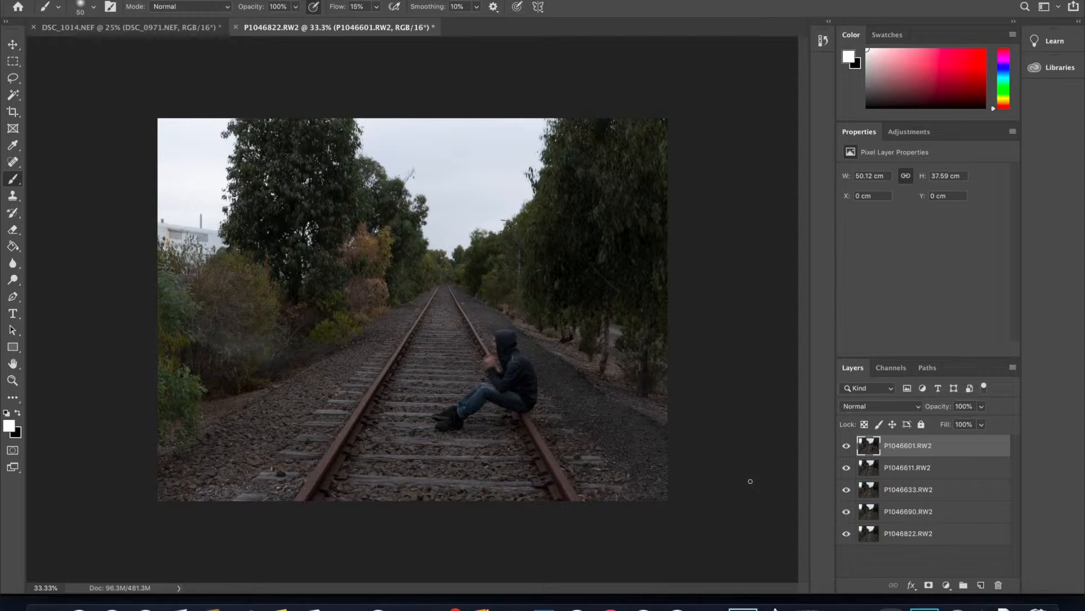
Hide the upper four photo layers one by one and show them again to examine where the figure sits in each.
click(846, 446)
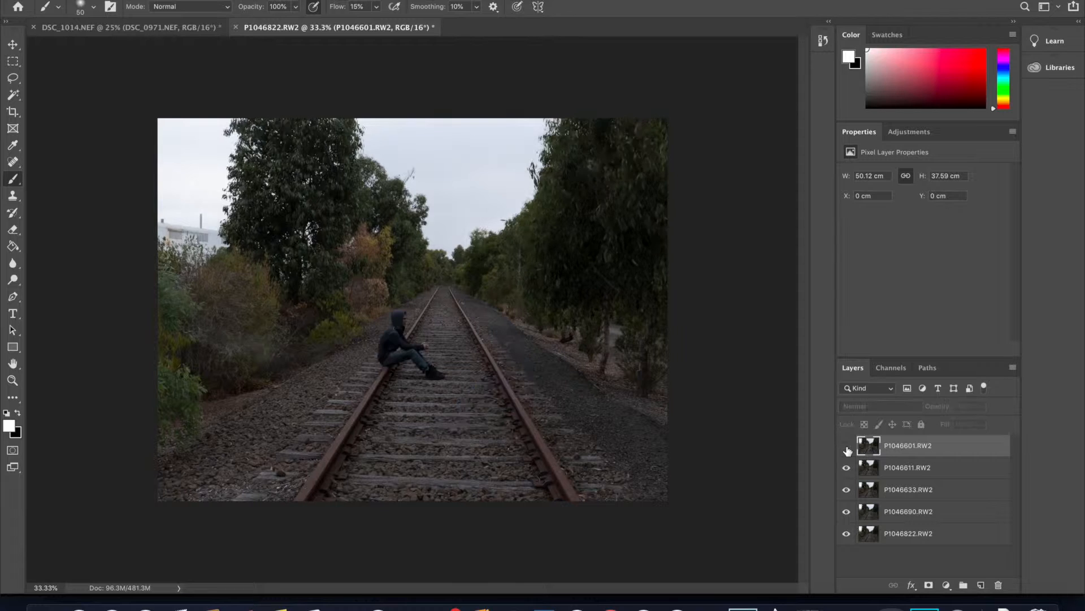
click(846, 467)
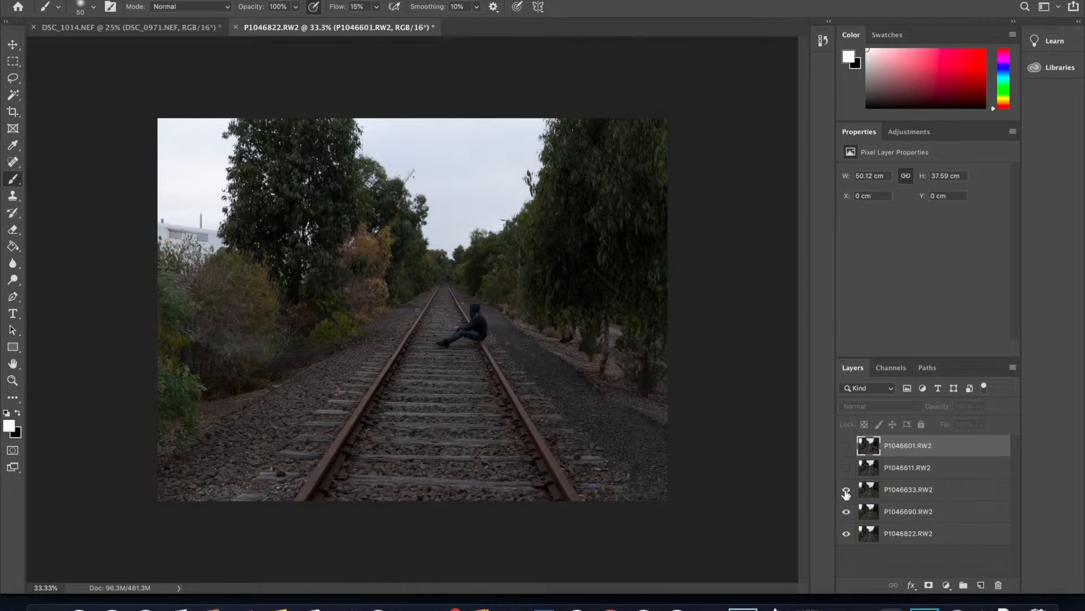
click(846, 490)
click(846, 511)
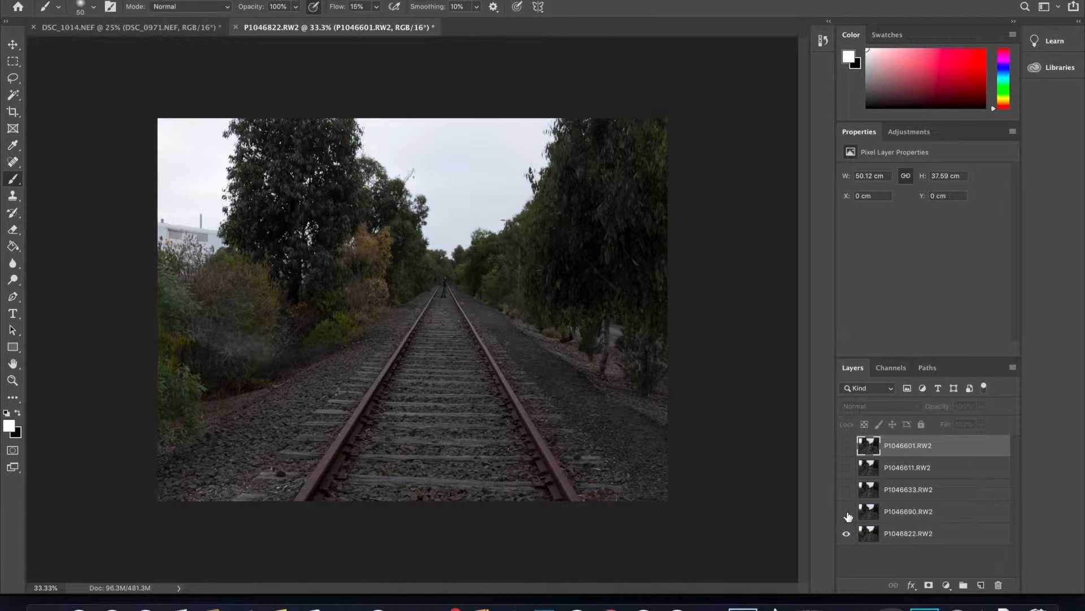
click(847, 512)
click(847, 512)
click(847, 512)
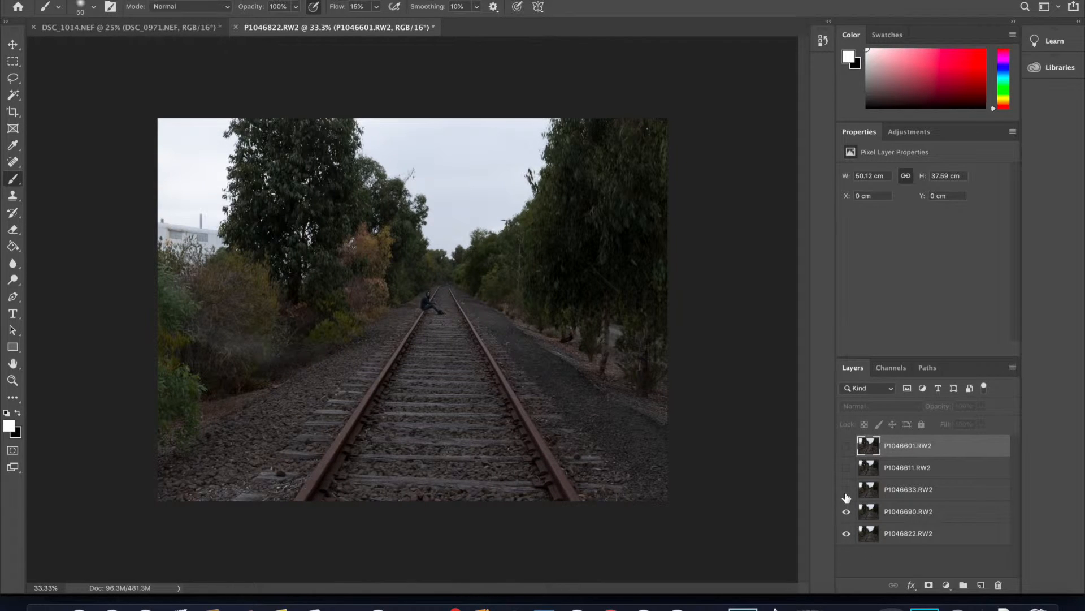
click(846, 490)
click(846, 468)
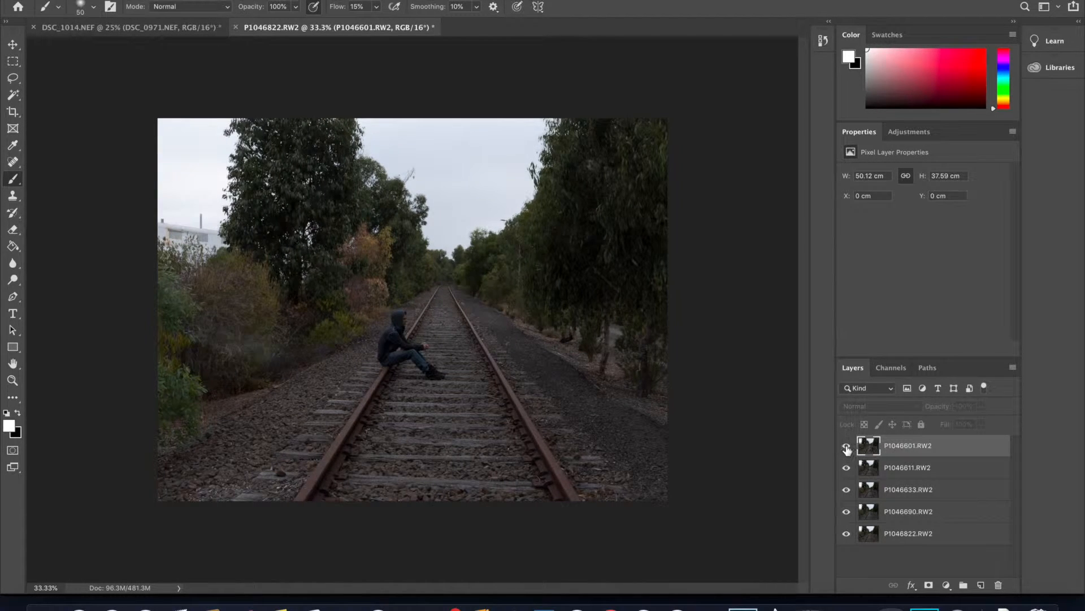
click(847, 446)
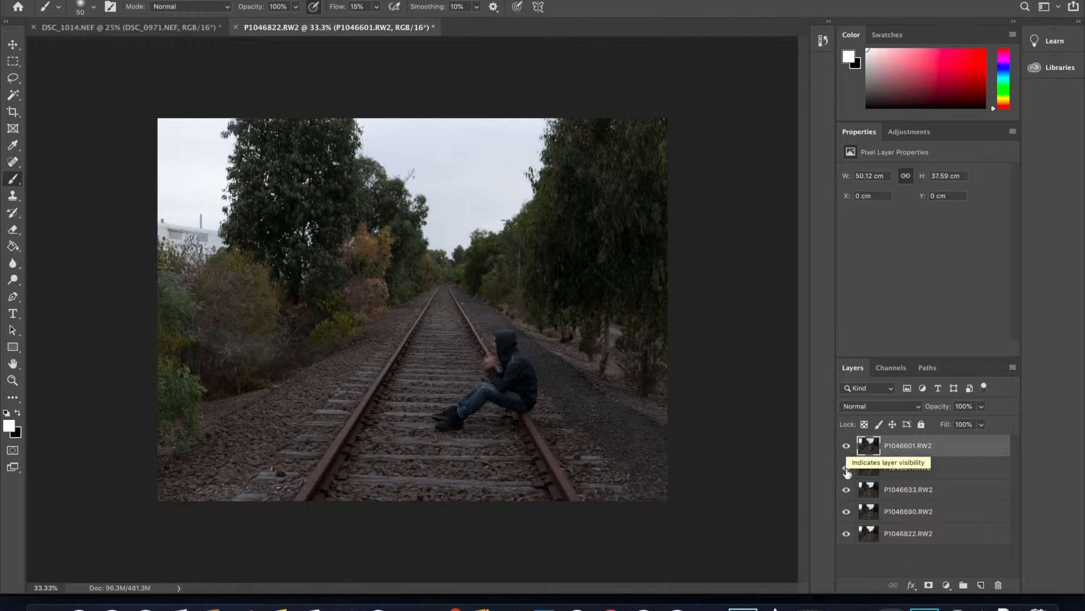
Add a white layer mask to each of the layers P1046601, P1046611, P1046633 and P1046690.
click(929, 586)
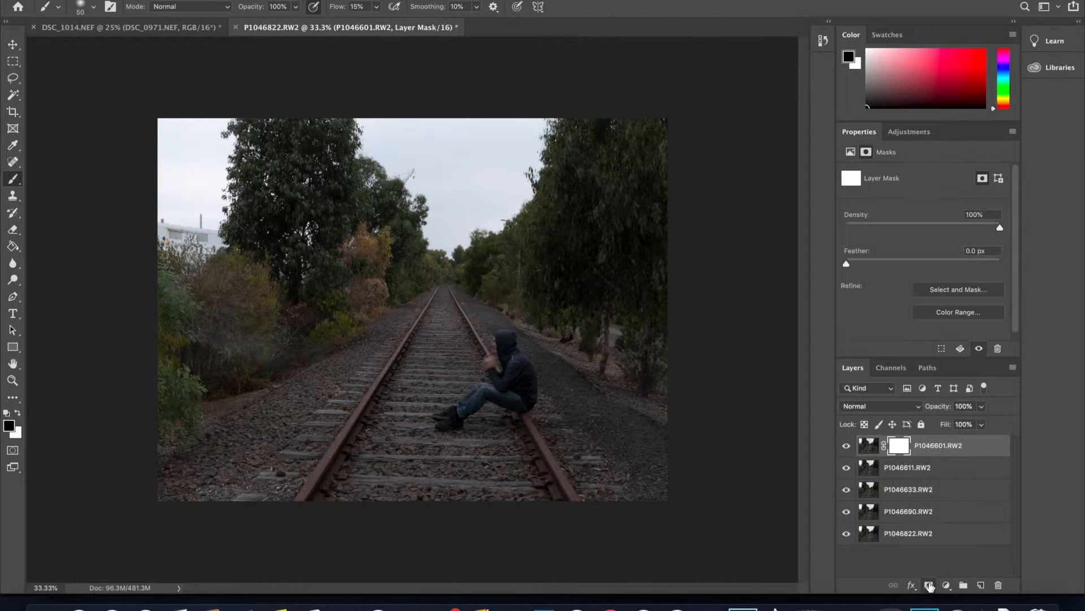
click(908, 468)
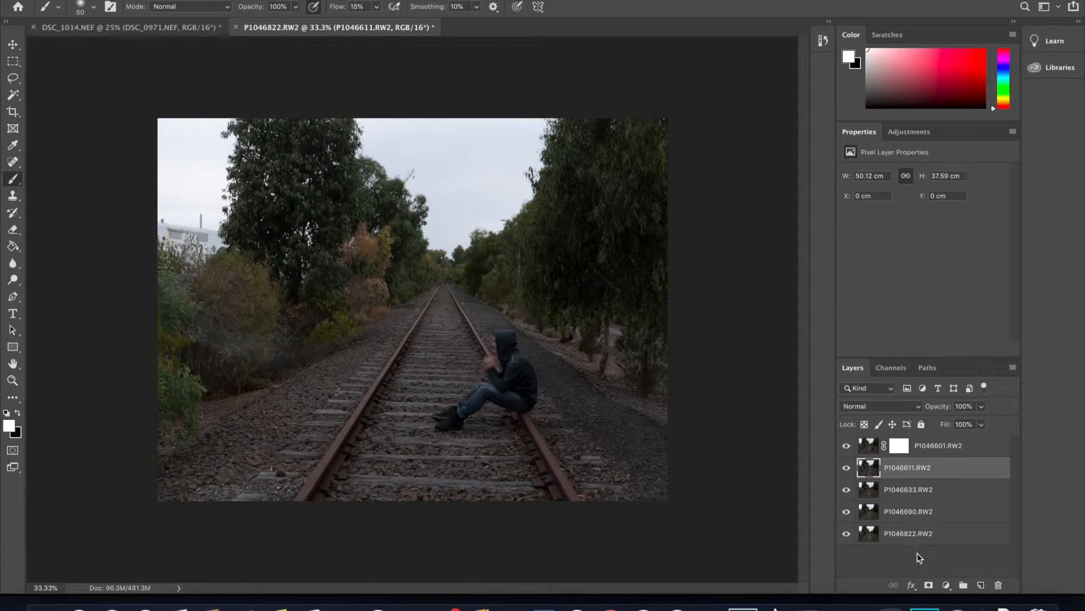
click(928, 585)
click(907, 490)
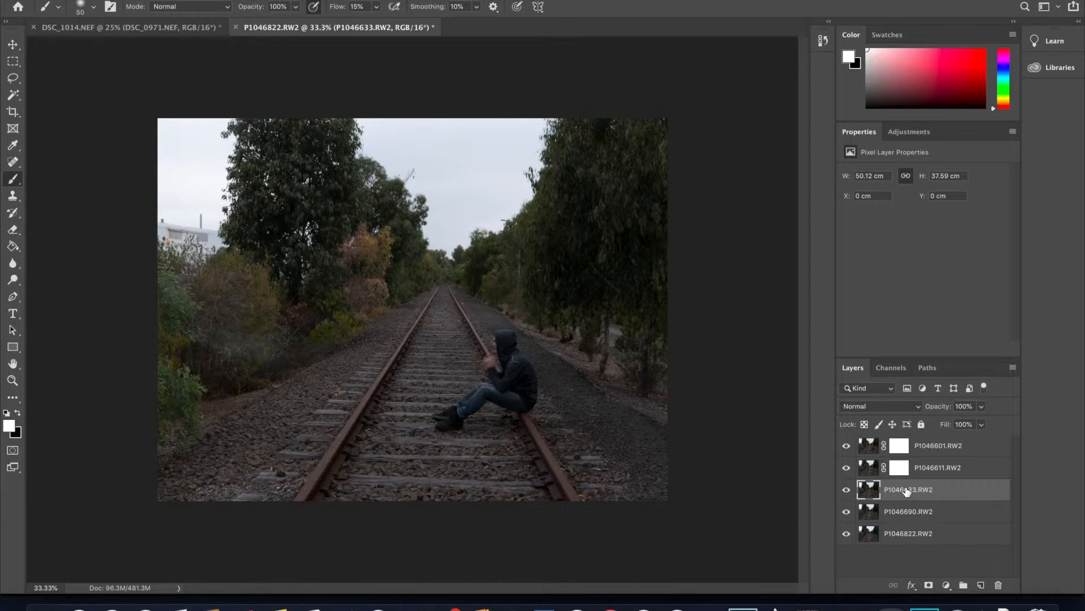
click(929, 585)
click(908, 514)
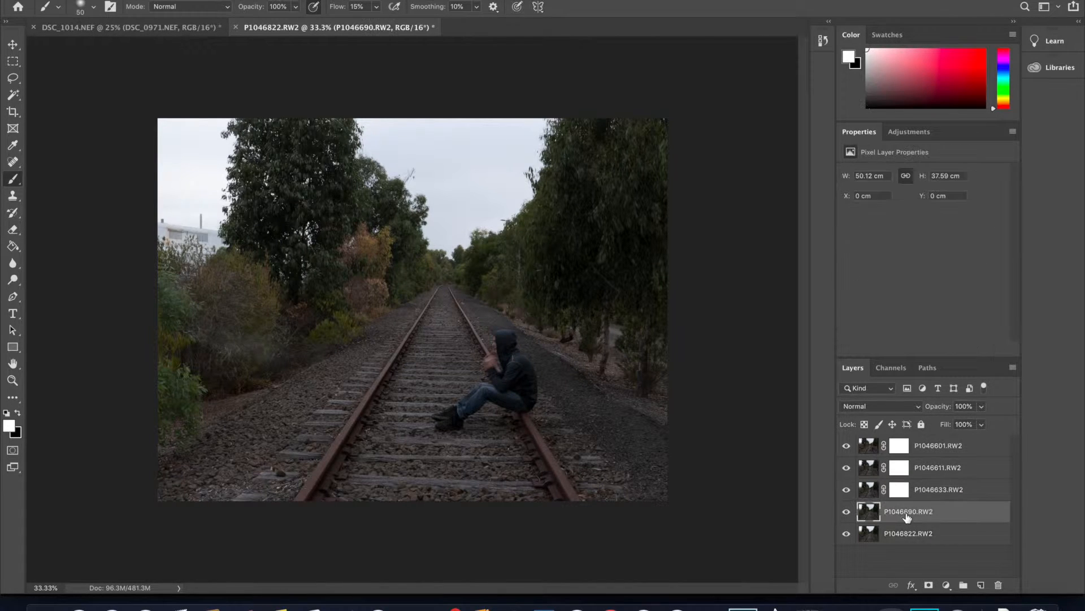
click(929, 586)
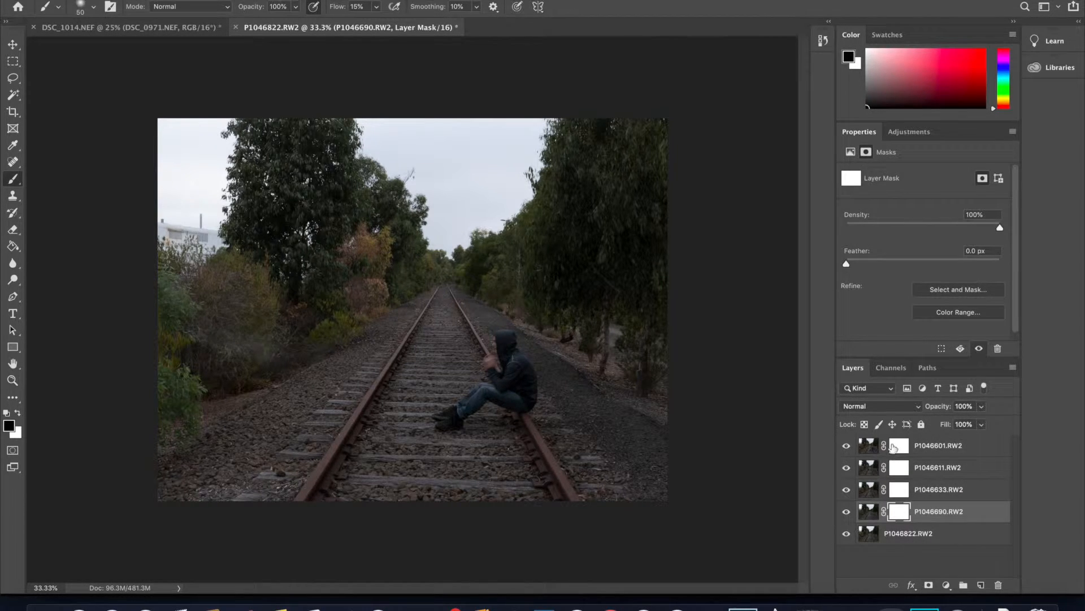
Paint over the nearest seated figure on the P1046601 layer mask with a black brush of size 175.
click(894, 448)
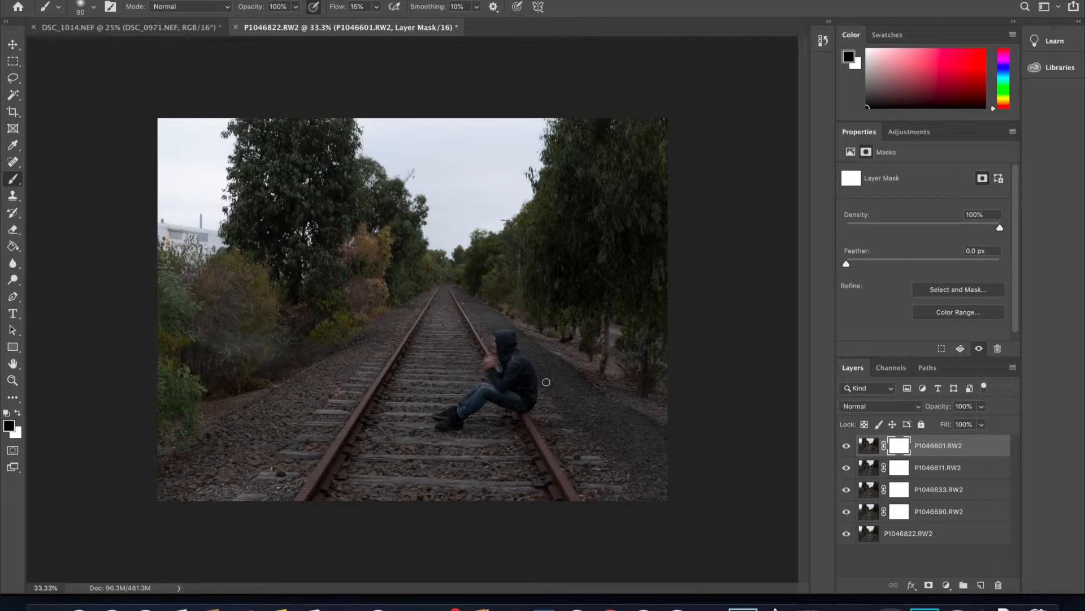
key(bracketright)
key(bracketleft)
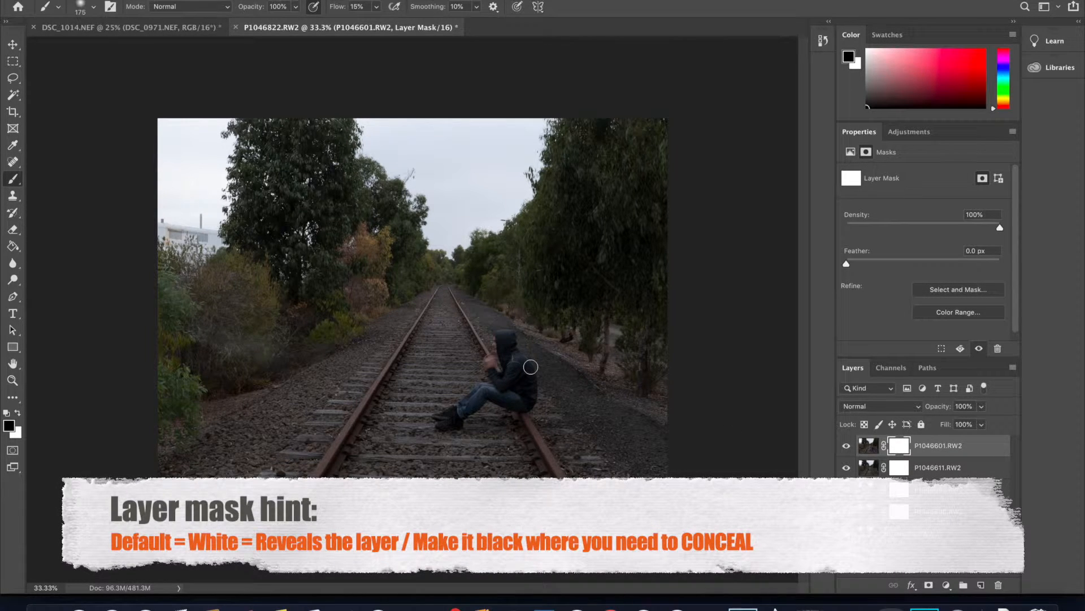
click(18, 414)
click(19, 415)
click(18, 414)
click(18, 414)
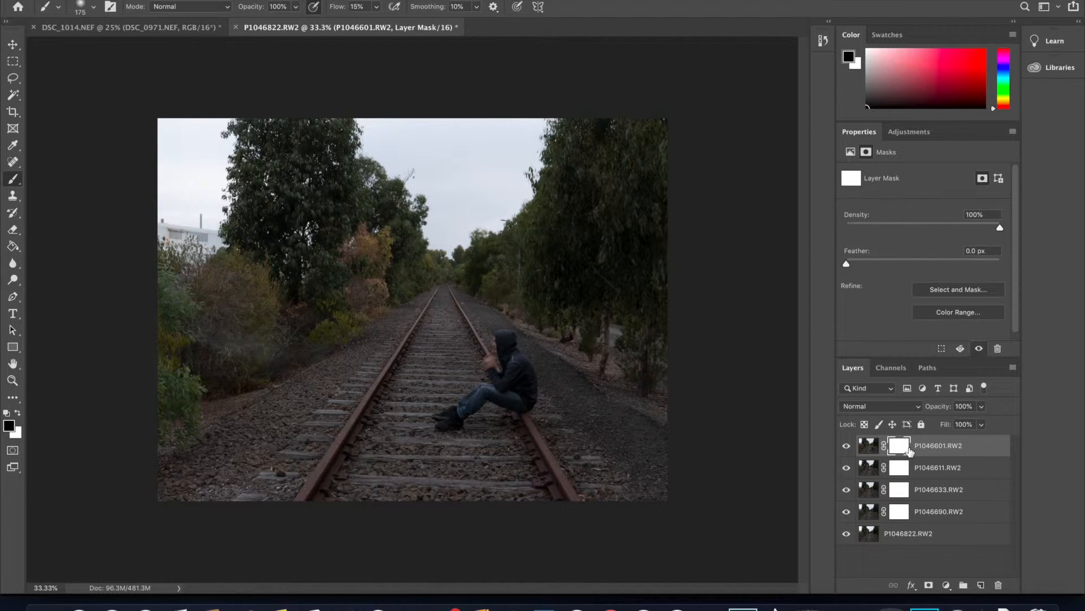
mouse_move(525, 377)
mouse_down()
mouse_move(502, 338)
mouse_move(524, 367)
mouse_move(530, 406)
mouse_move(528, 374)
mouse_move(531, 390)
mouse_move(518, 393)
mouse_move(504, 352)
mouse_move(506, 362)
mouse_move(490, 365)
mouse_move(493, 382)
mouse_move(526, 412)
mouse_move(518, 421)
mouse_move(486, 392)
mouse_move(472, 404)
mouse_move(478, 390)
mouse_move(456, 419)
mouse_move(438, 418)
mouse_move(456, 421)
mouse_up()
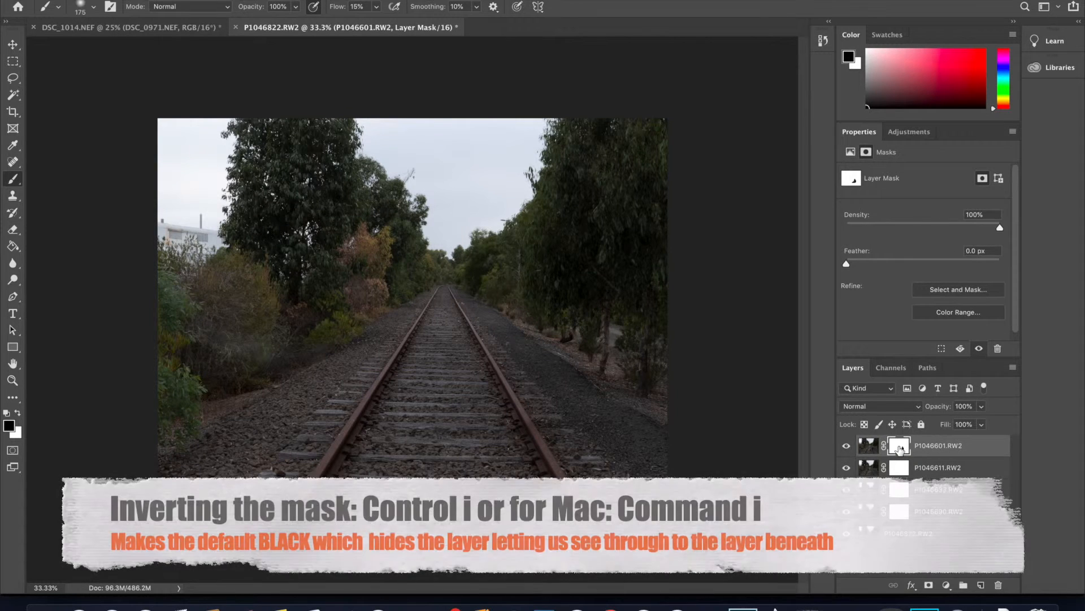
Invert the P1046601 layer mask and hide that layer after comparing the image with and without it.
key(super+i)
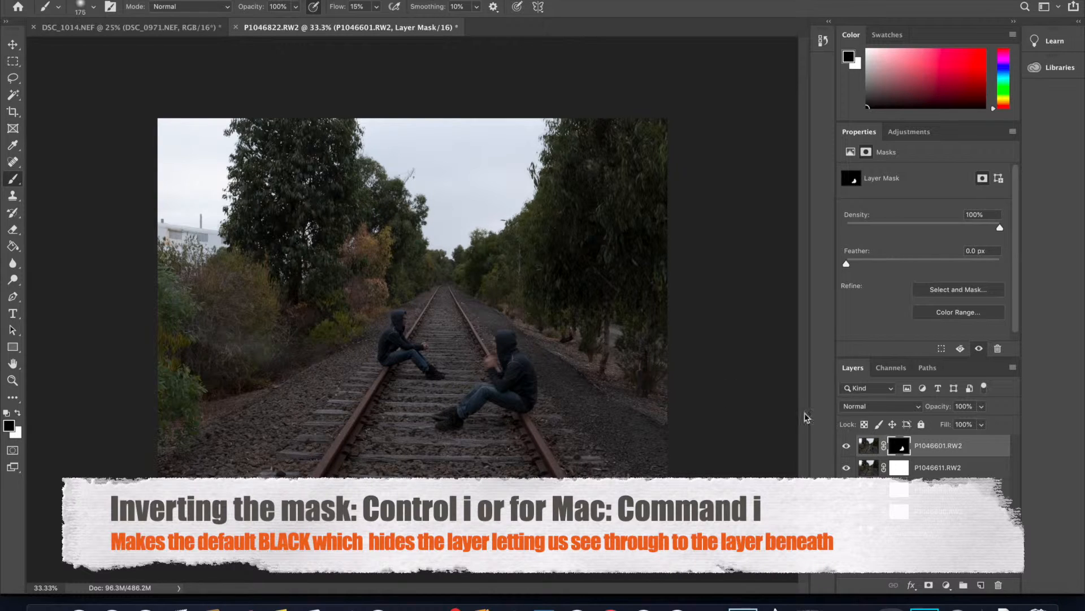
click(847, 447)
click(846, 447)
click(846, 447)
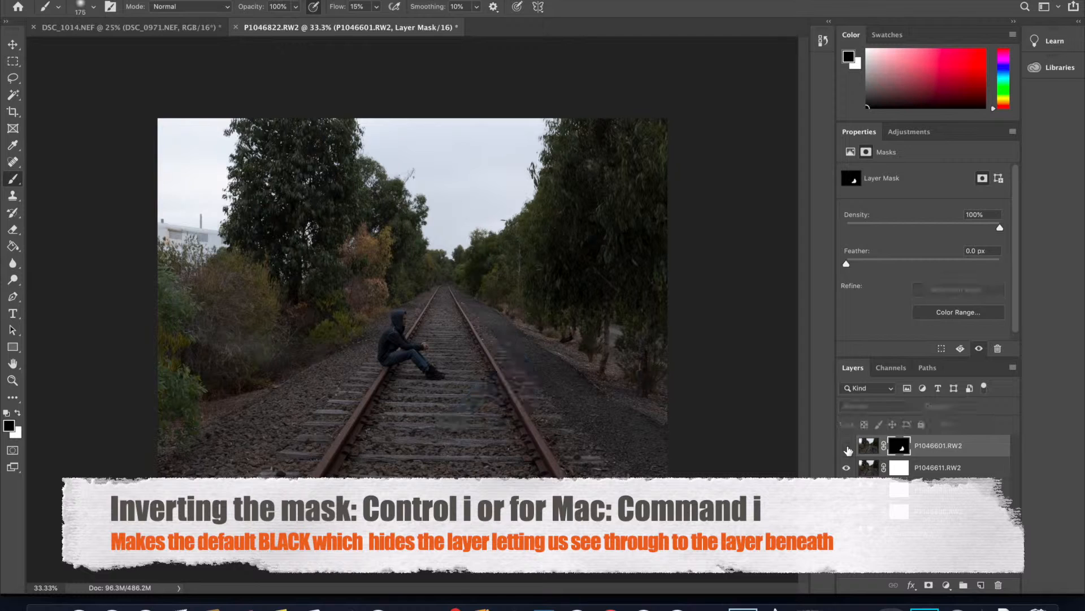
Isolate the seated figure on P1046611 by painting over it in black on the mask and inverting the mask, and hide the layer.
click(906, 470)
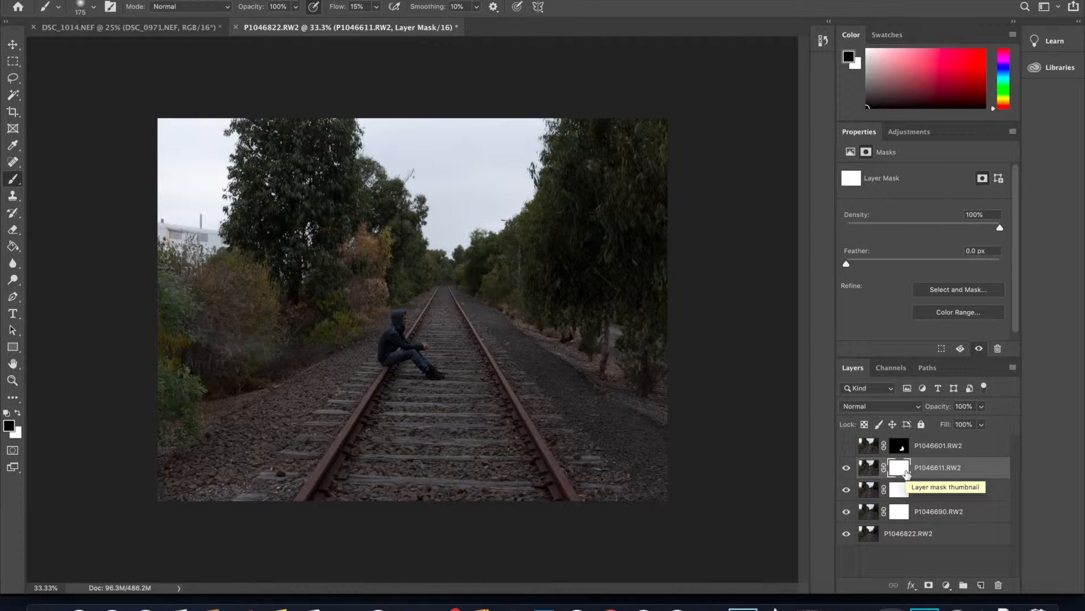
mouse_move(392, 337)
mouse_down()
mouse_move(441, 378)
mouse_move(414, 352)
mouse_move(425, 349)
mouse_move(395, 320)
mouse_up()
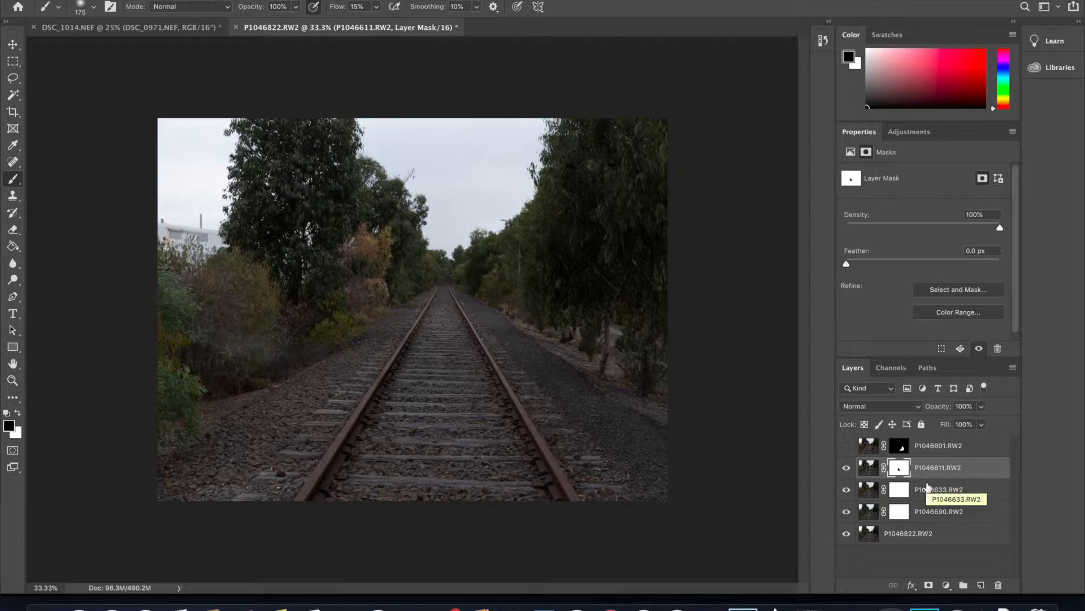
key(ctrl+i)
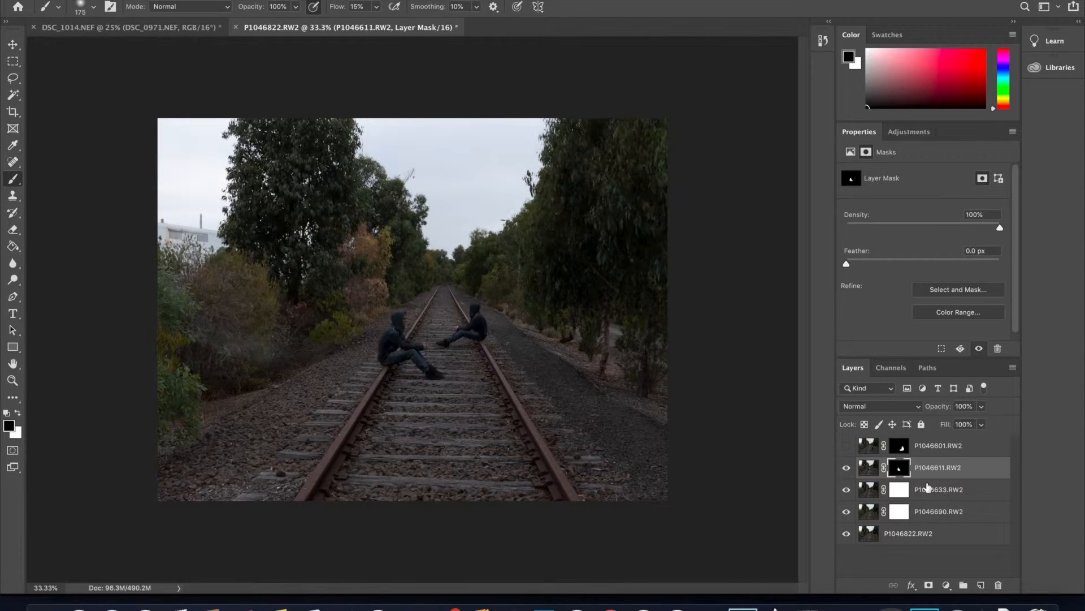
click(846, 468)
Isolate the seated figure on P1046633 by painting its mask black there and inverting the mask, and hide the layer.
click(899, 489)
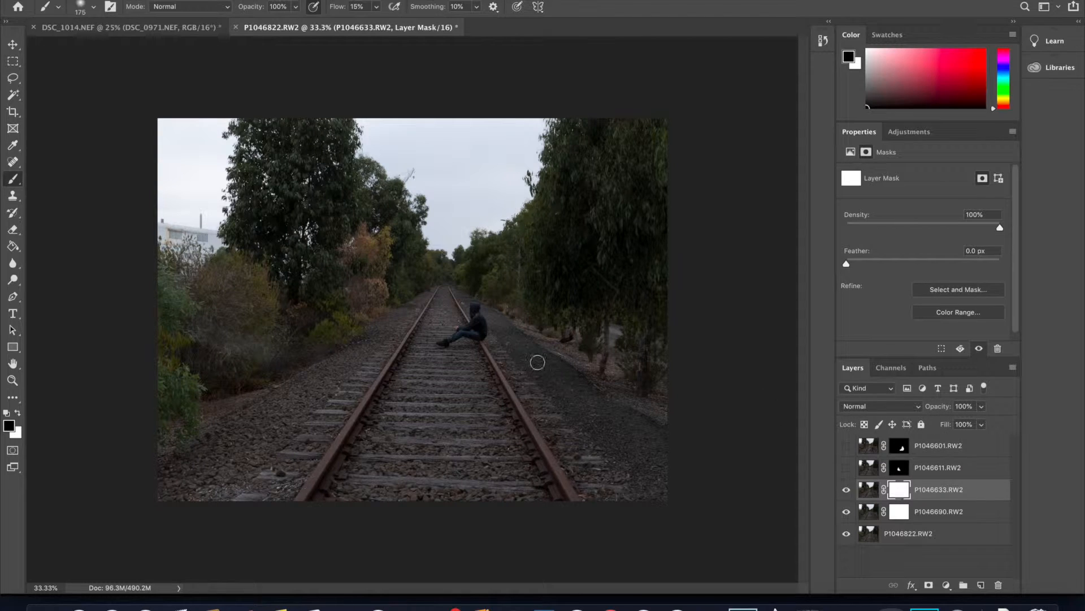
mouse_move(453, 342)
mouse_down()
mouse_move(441, 342)
mouse_move(469, 335)
mouse_move(475, 309)
mouse_move(458, 333)
mouse_move(480, 325)
mouse_move(461, 347)
mouse_move(492, 340)
mouse_move(478, 343)
mouse_up()
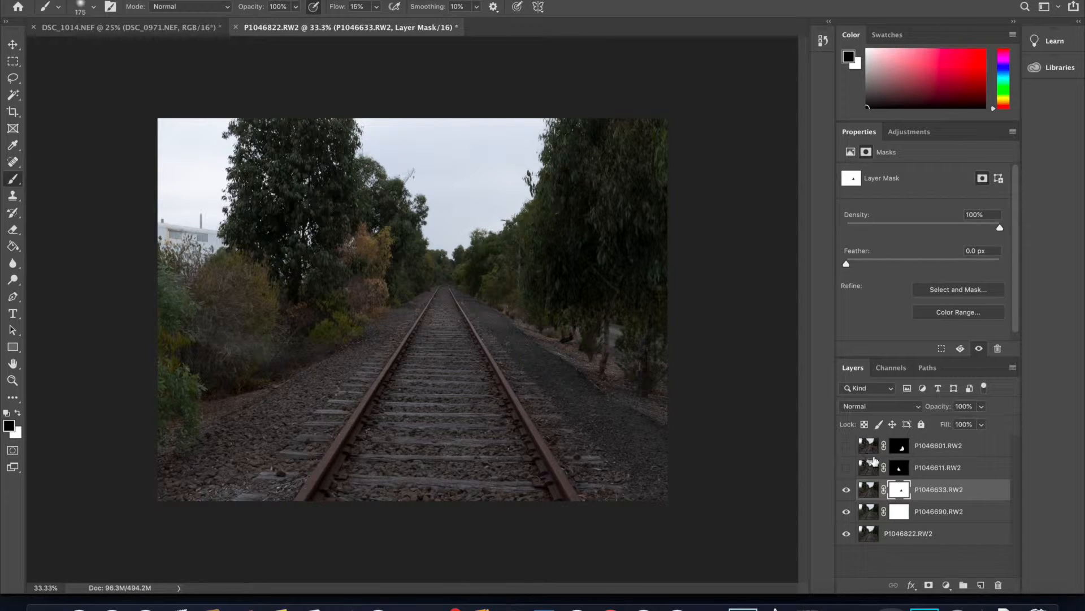
key(ctrl+i)
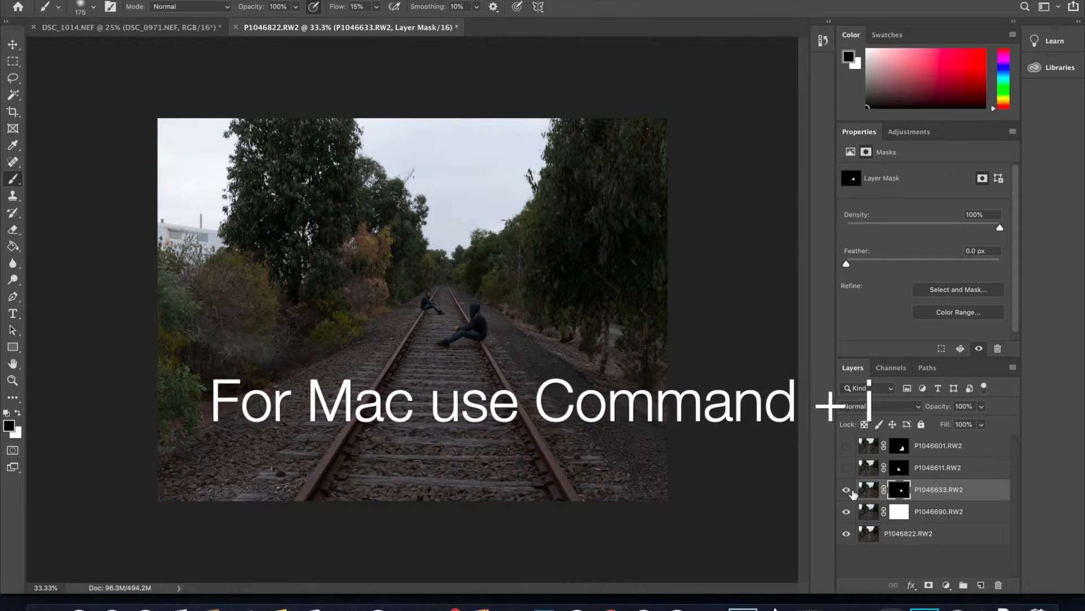
click(847, 489)
Paint over the small distant seated figure in black on the P1046690 mask, reducing the brush to 125, and invert the mask.
click(893, 512)
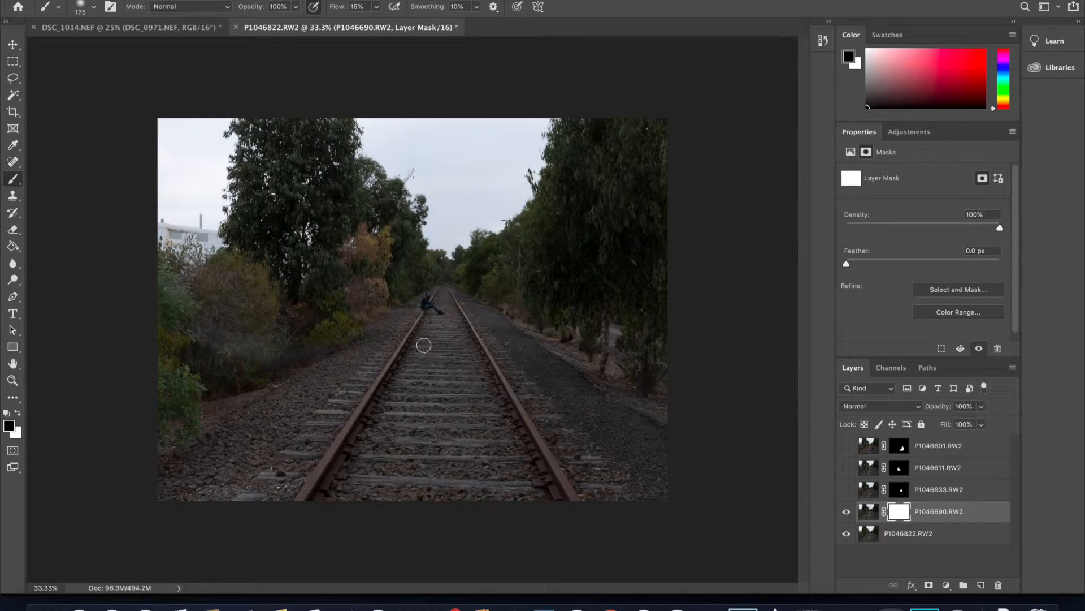
mouse_move(426, 299)
mouse_down()
mouse_move(441, 313)
mouse_move(428, 303)
mouse_up()
key([)
key([)
click(847, 512)
click(847, 512)
key(super+i)
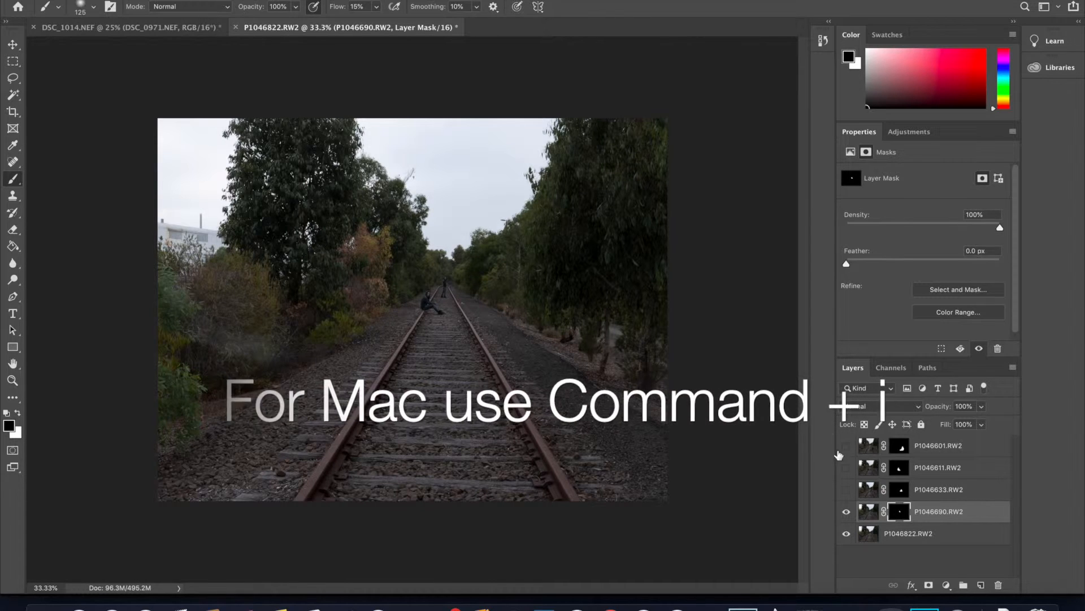
Show the hidden layers P1046633, P1046611 and P1046601 again to combine all the figures on the tracks.
click(847, 490)
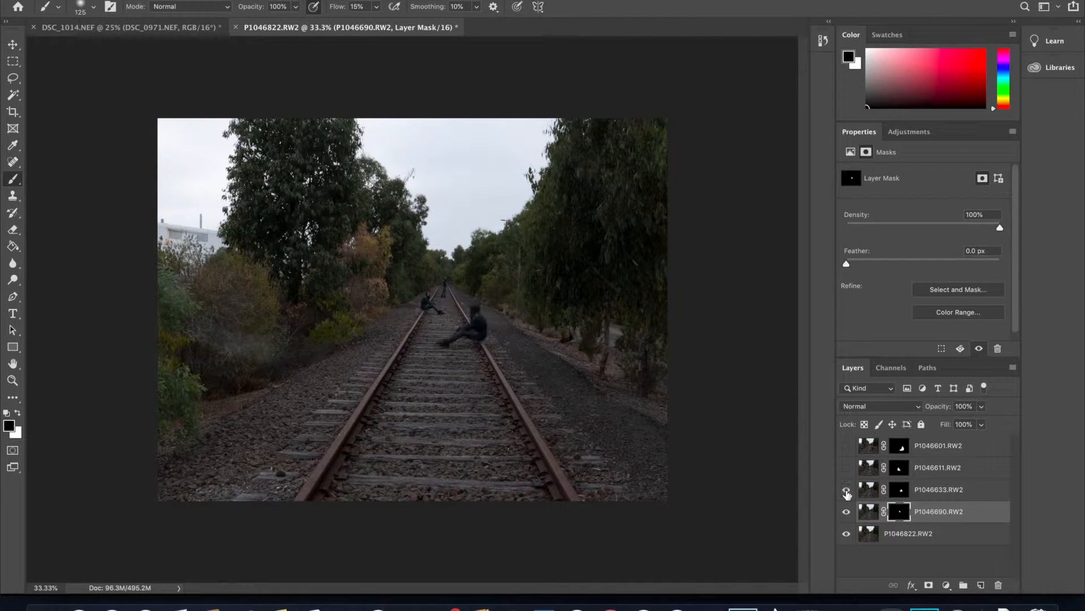
click(846, 469)
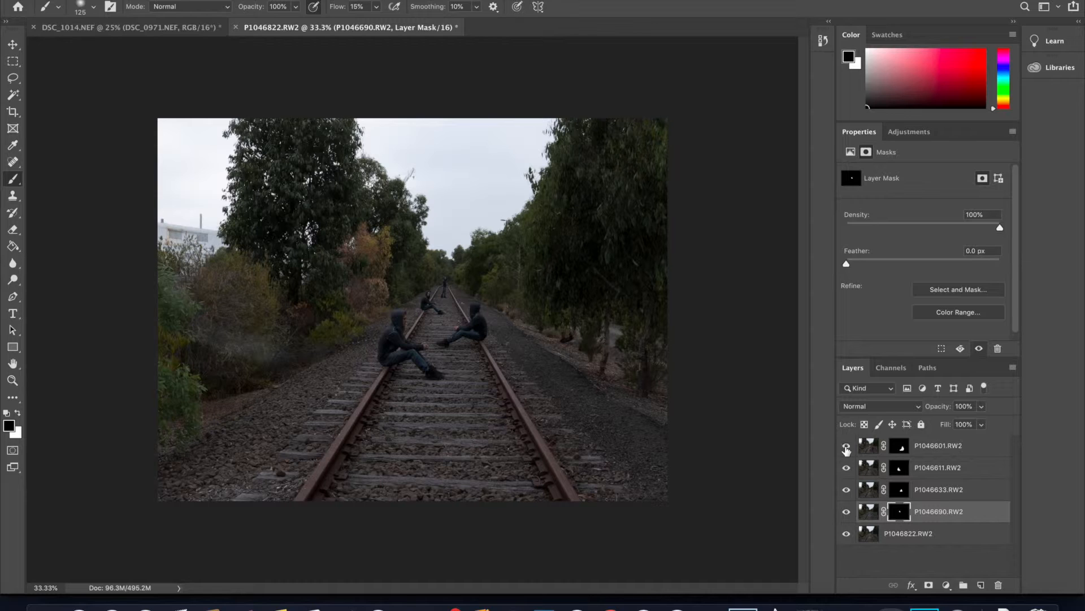
click(846, 446)
click(847, 446)
click(846, 468)
click(846, 468)
click(846, 446)
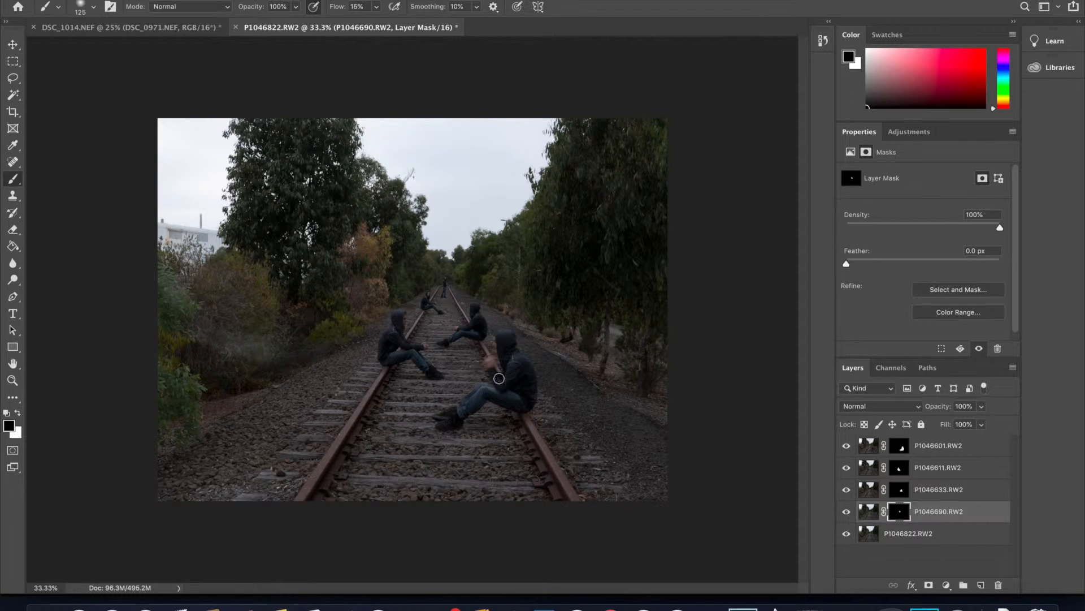
Select the P1046601 layer mask and switch the foreground colour to white for revealing areas.
click(899, 447)
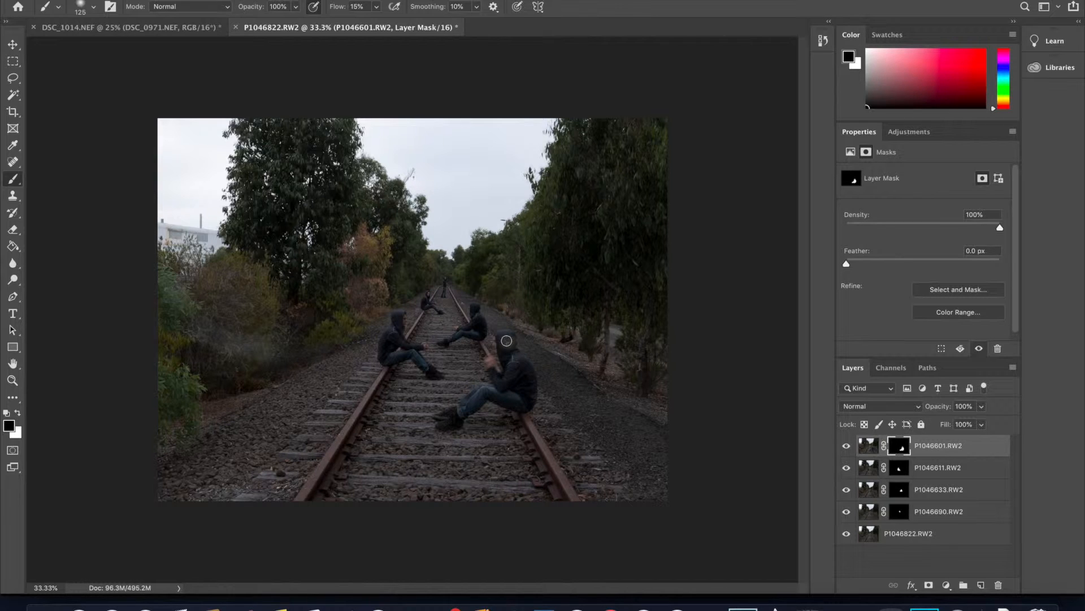
click(19, 414)
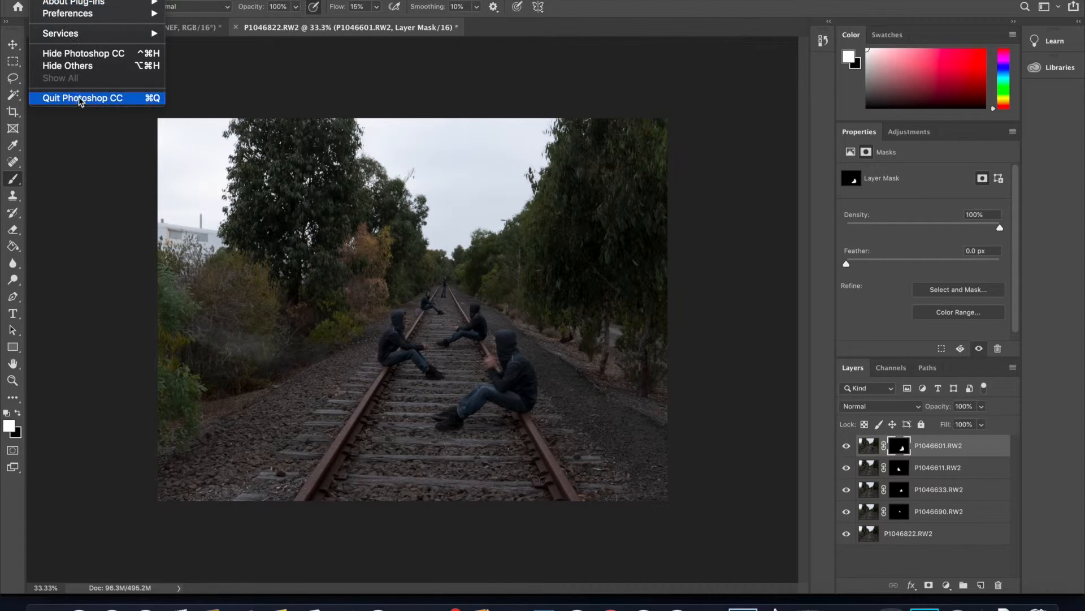
Quit Photoshop, saving the changes to the P1046822.RW2 and DSC_1014.NEF documents.
click(81, 97)
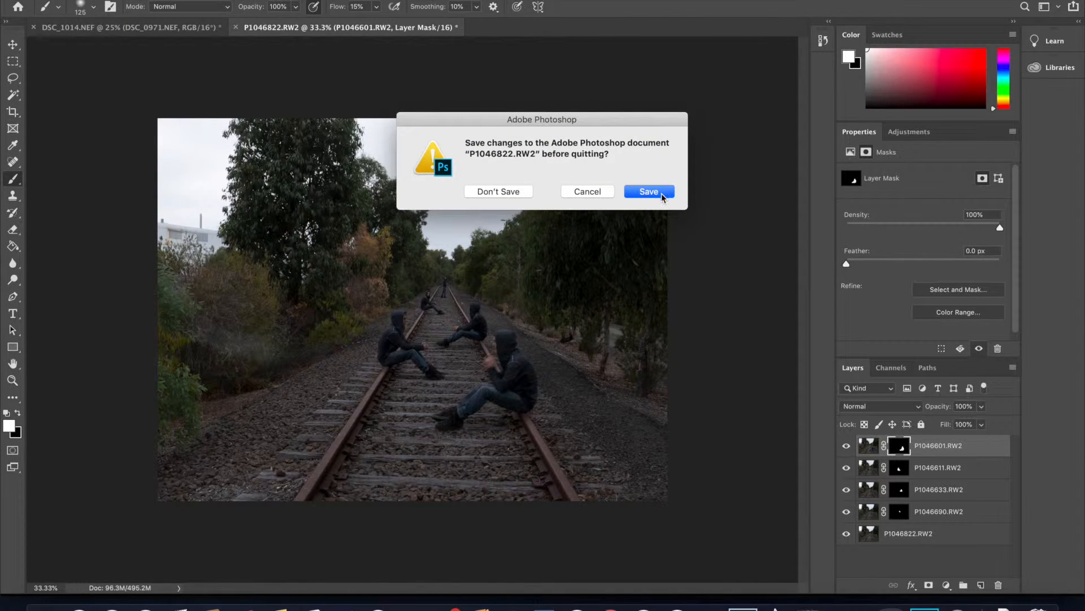
click(661, 194)
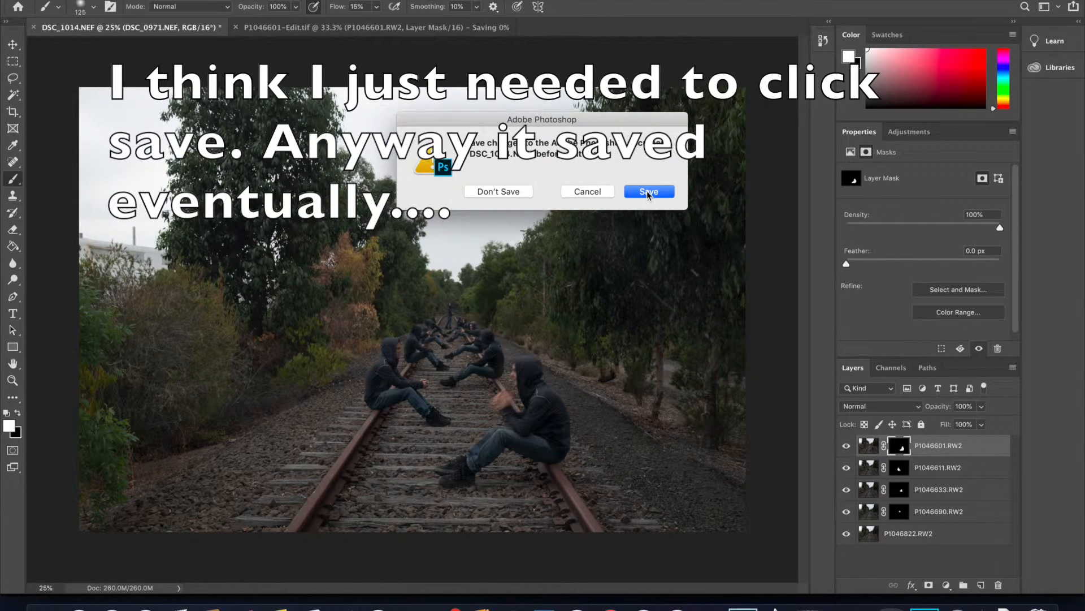
click(648, 192)
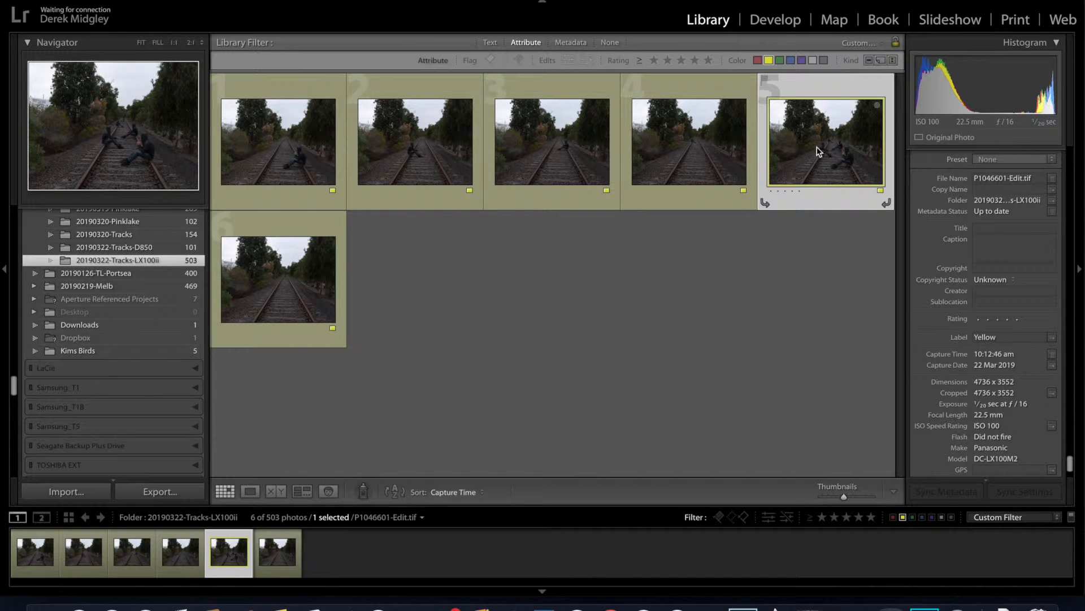
Check P1046601-Edit.tif up close, open it in Develop and crop it tighter around the figures at 4 x 5 / 8 x 10.
key(z)
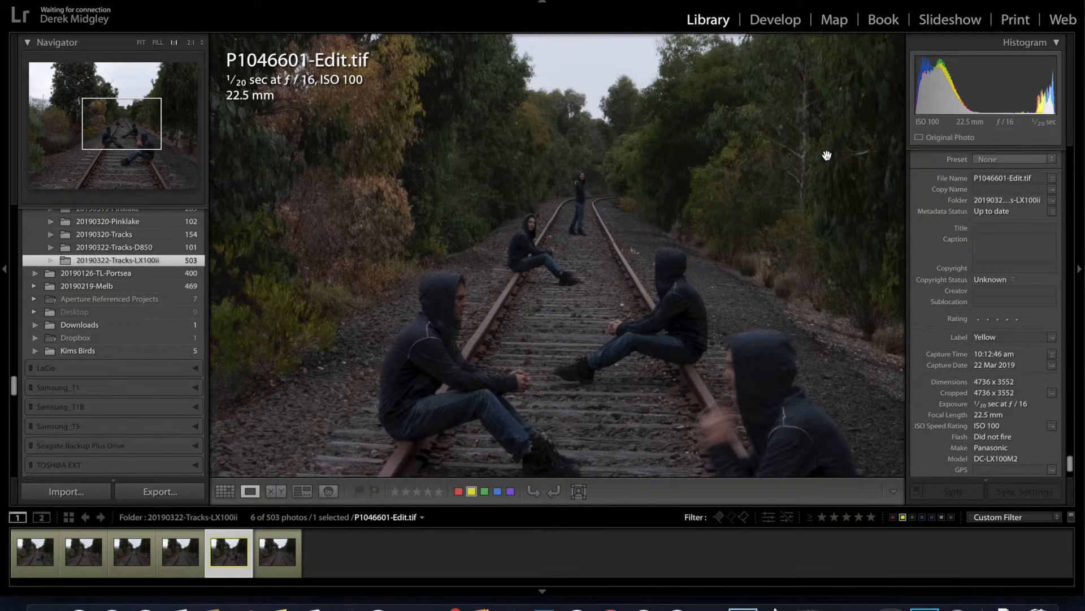
click(424, 134)
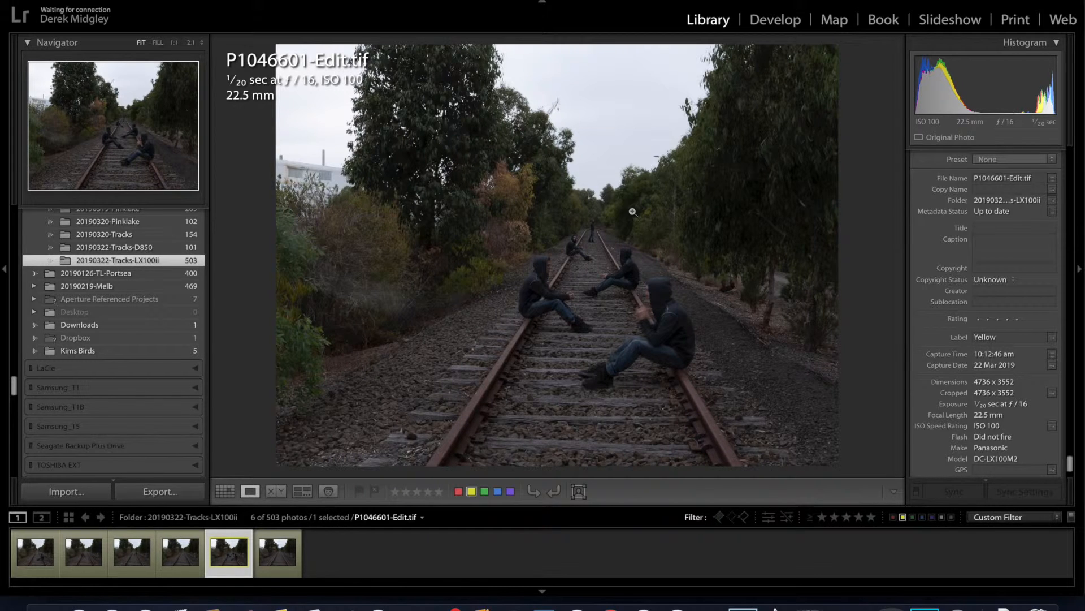
key(d)
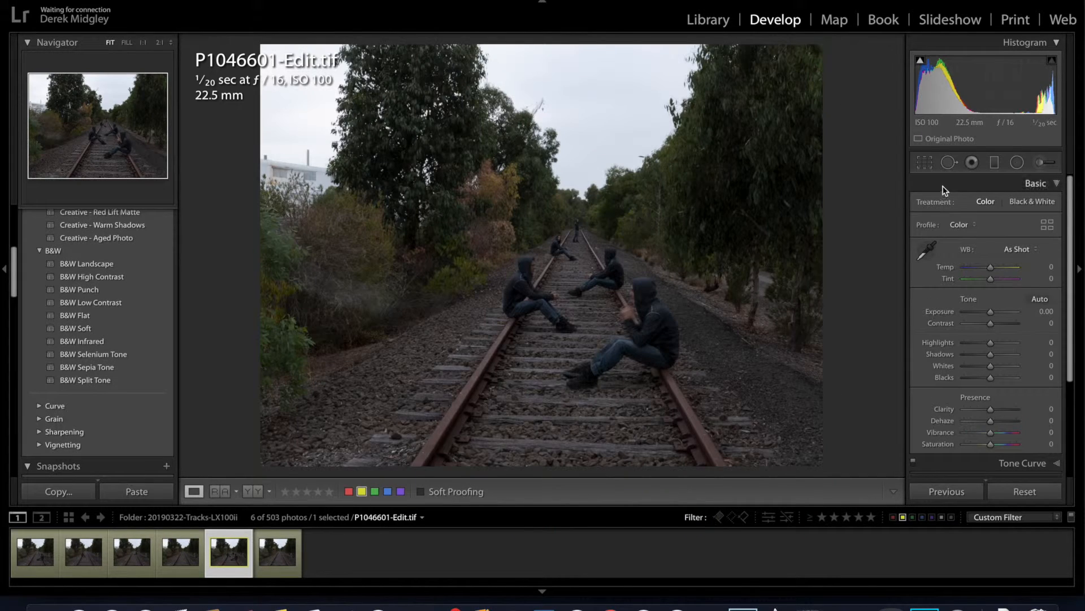
click(926, 164)
click(1013, 208)
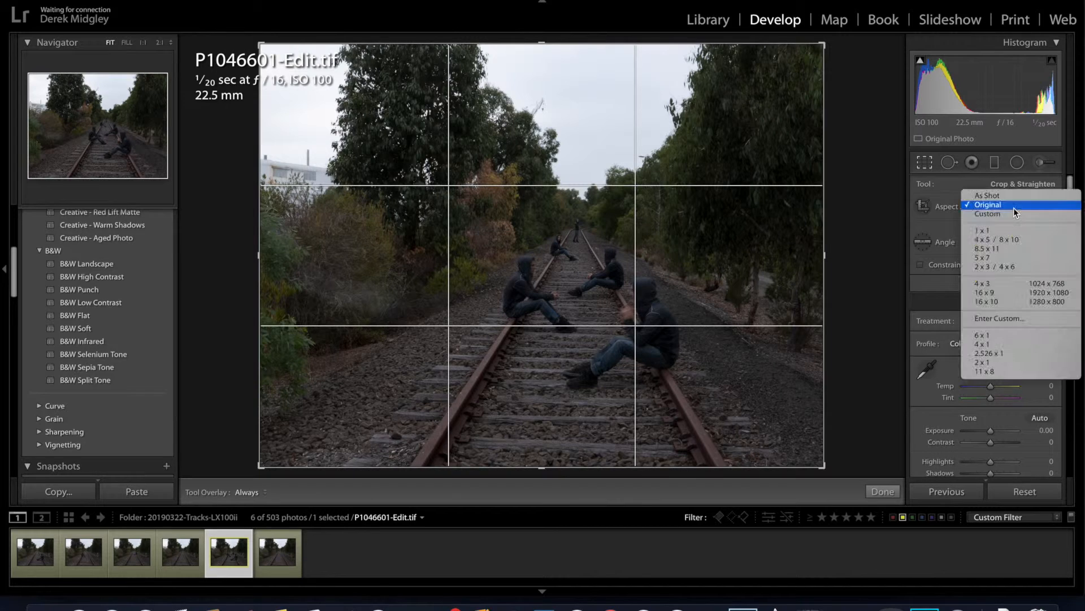
click(1005, 240)
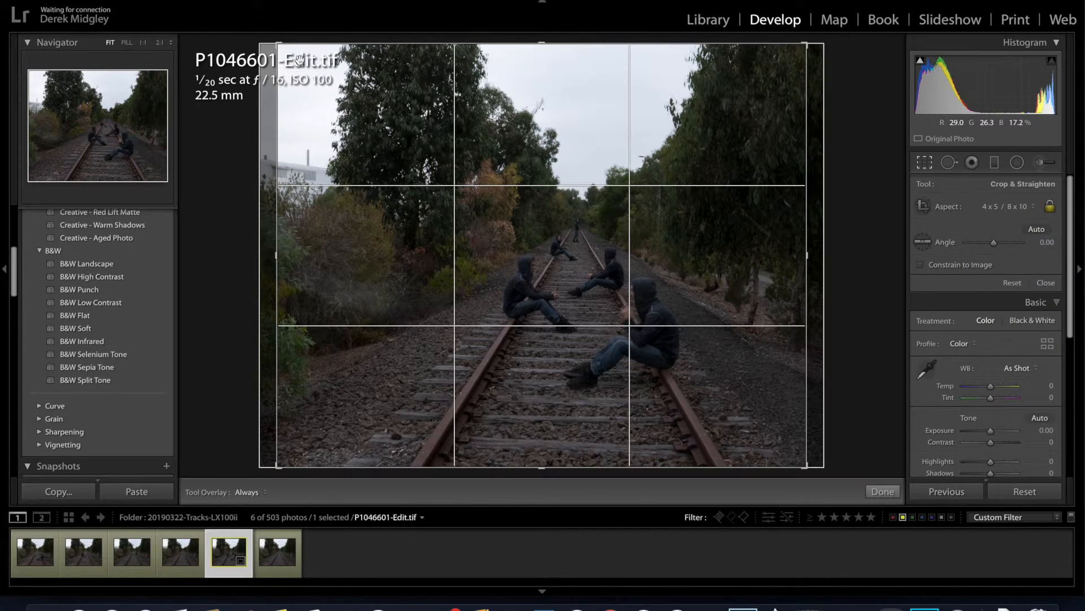
drag(281, 46, 321, 98)
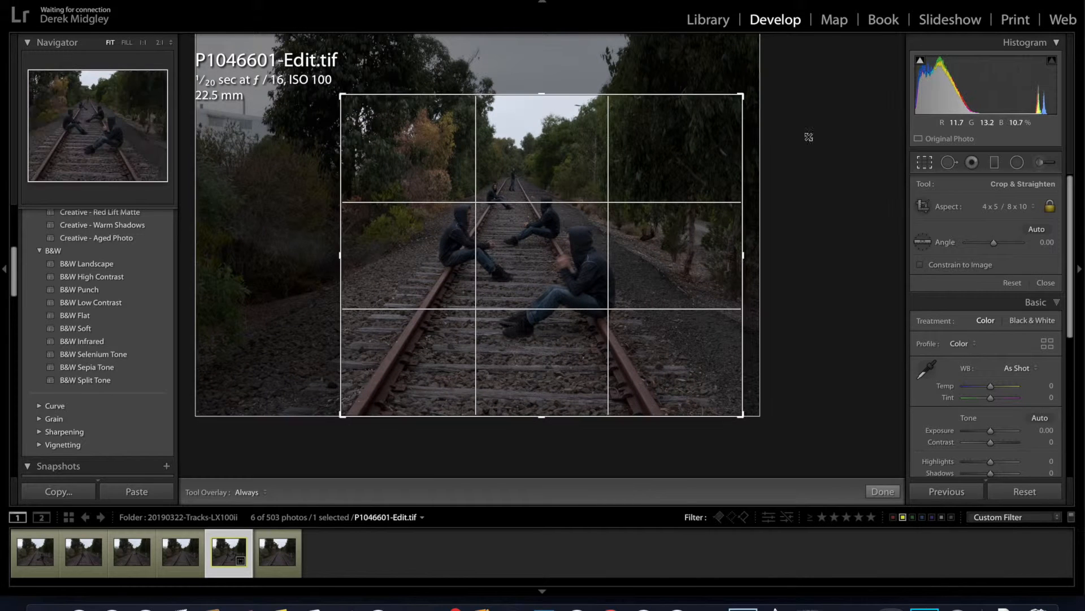
Change the crop to a 1 x 1 ratio, rotate it to -2.05 and reposition the image so the tracks are centred.
click(1025, 205)
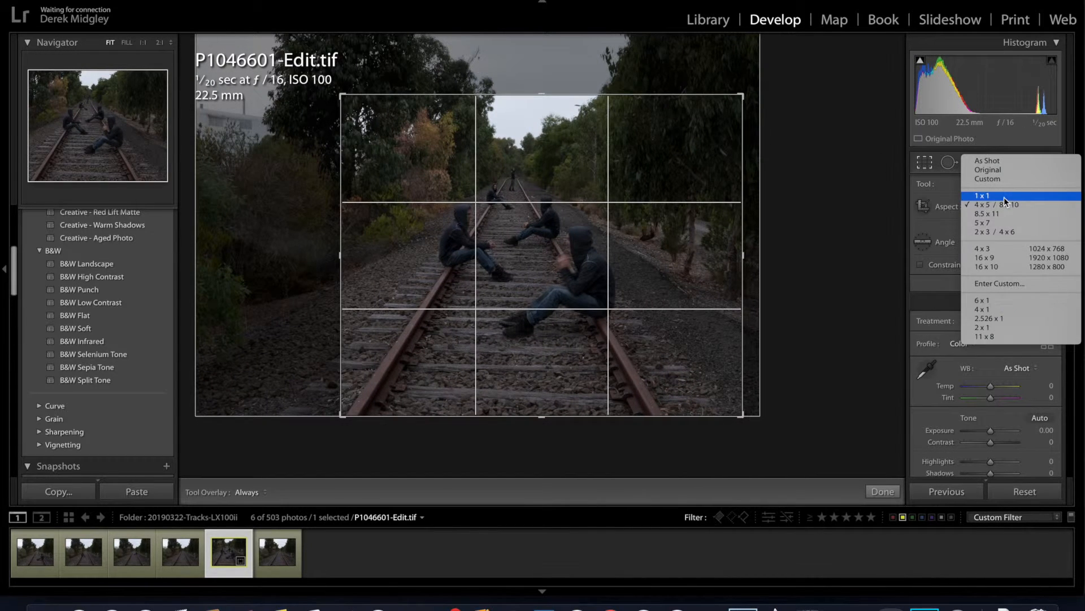
click(1004, 197)
drag(535, 259, 569, 288)
drag(305, 322, 302, 358)
drag(490, 329, 485, 329)
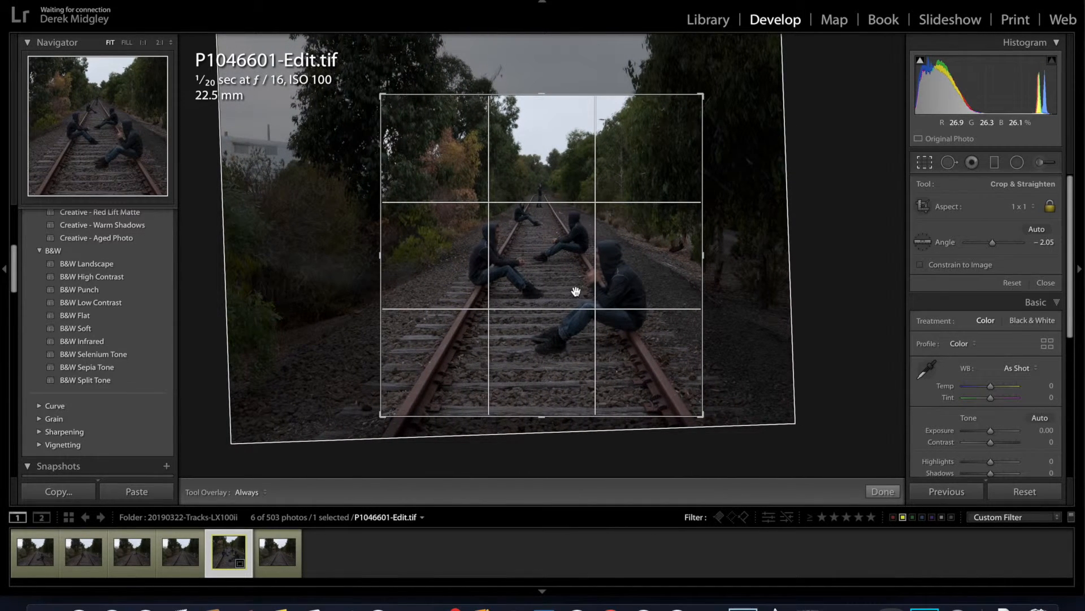
click(880, 492)
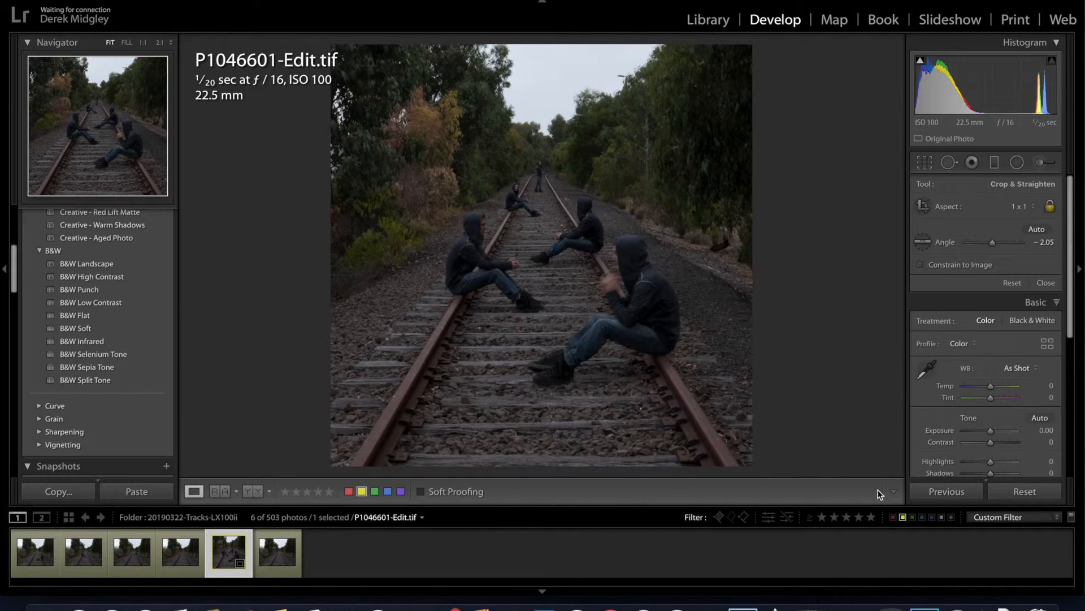
Lower the overall saturation to -49 and split-tone the highlights yellow at hue 56 with a moderate toning saturation.
scroll(1008, 412, down, 5)
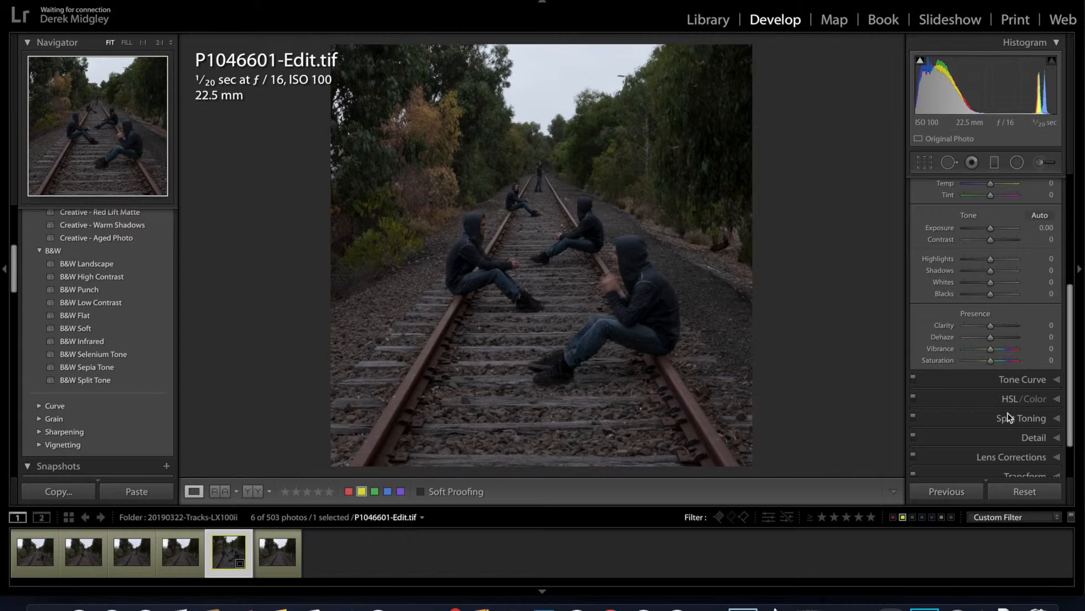
drag(985, 308, 977, 309)
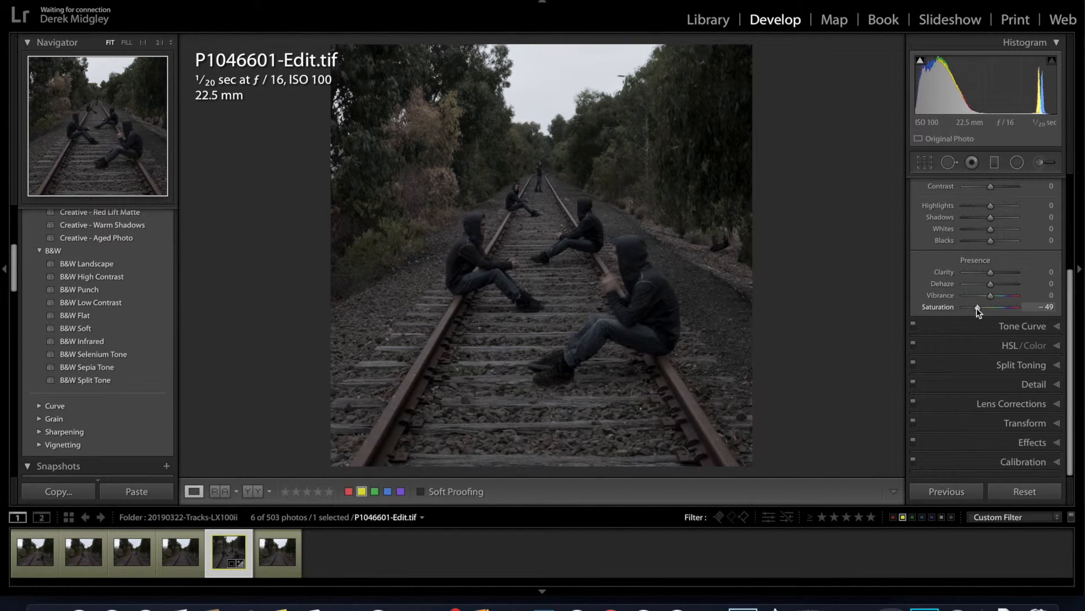
click(1055, 364)
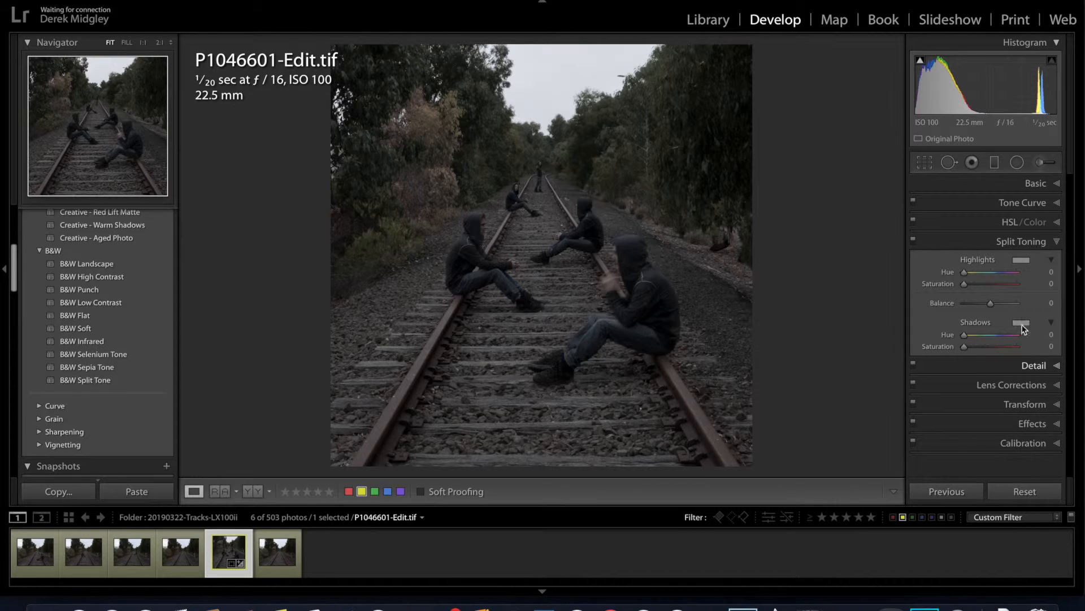
click(1025, 261)
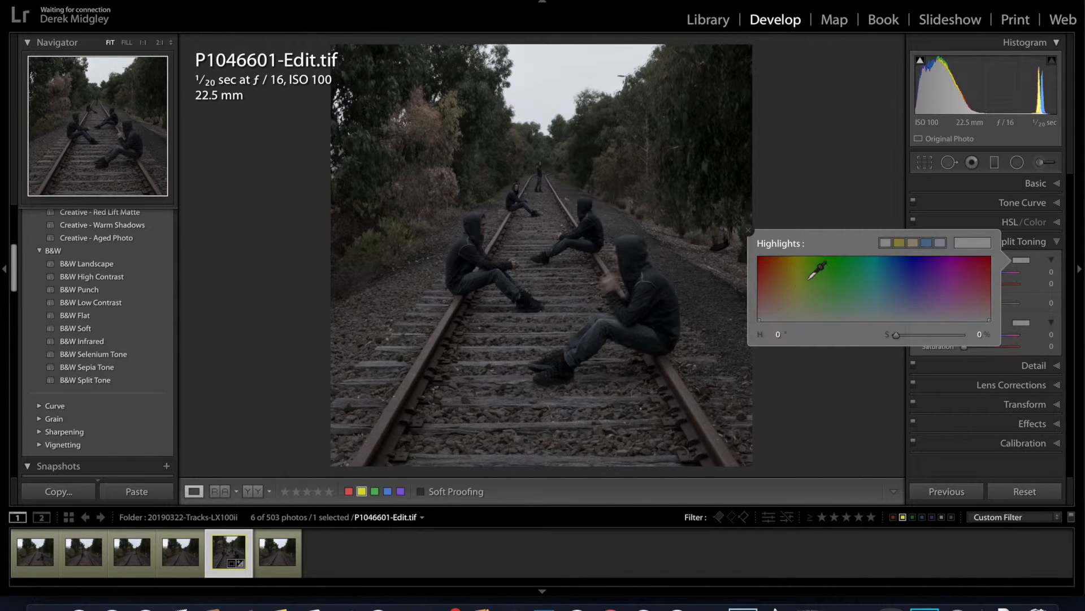
click(794, 286)
drag(750, 245, 746, 238)
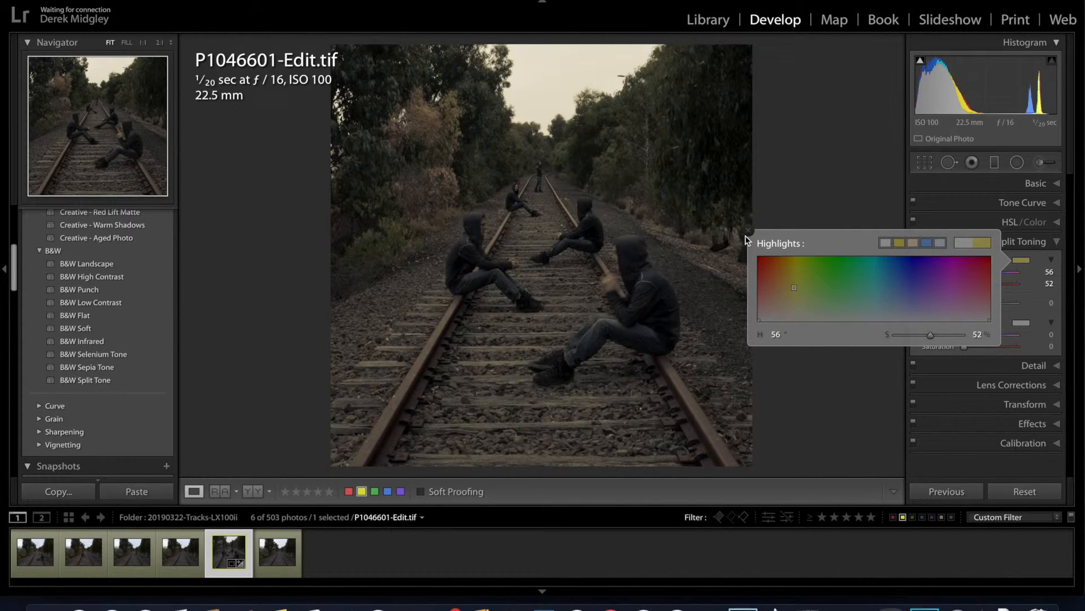
click(748, 229)
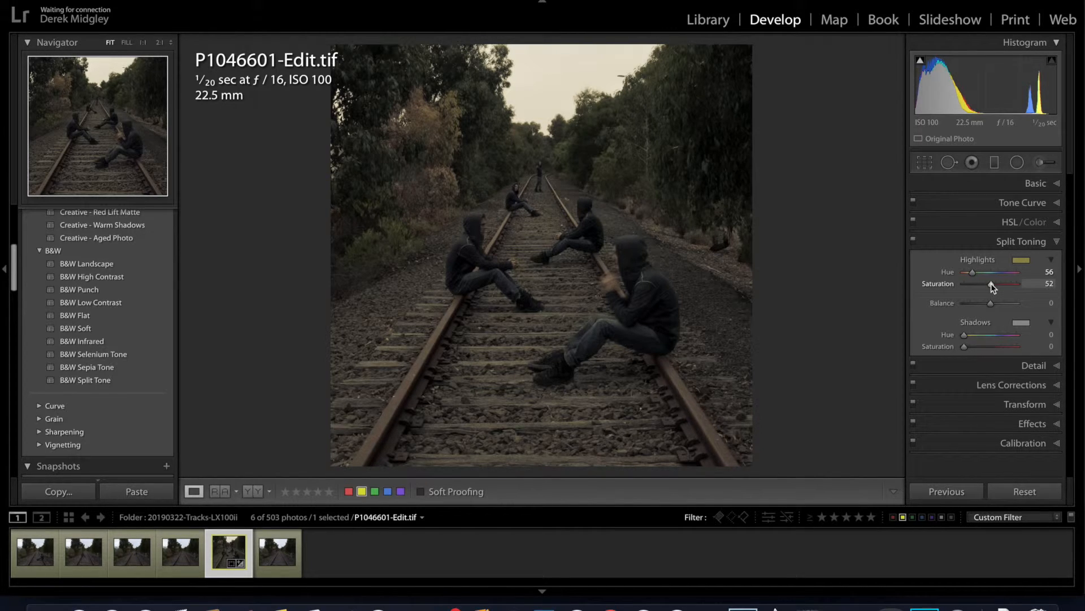
drag(991, 283, 981, 283)
Set Whites to +70 and Blacks to -22, checking the clipping preview for the whites.
click(1055, 185)
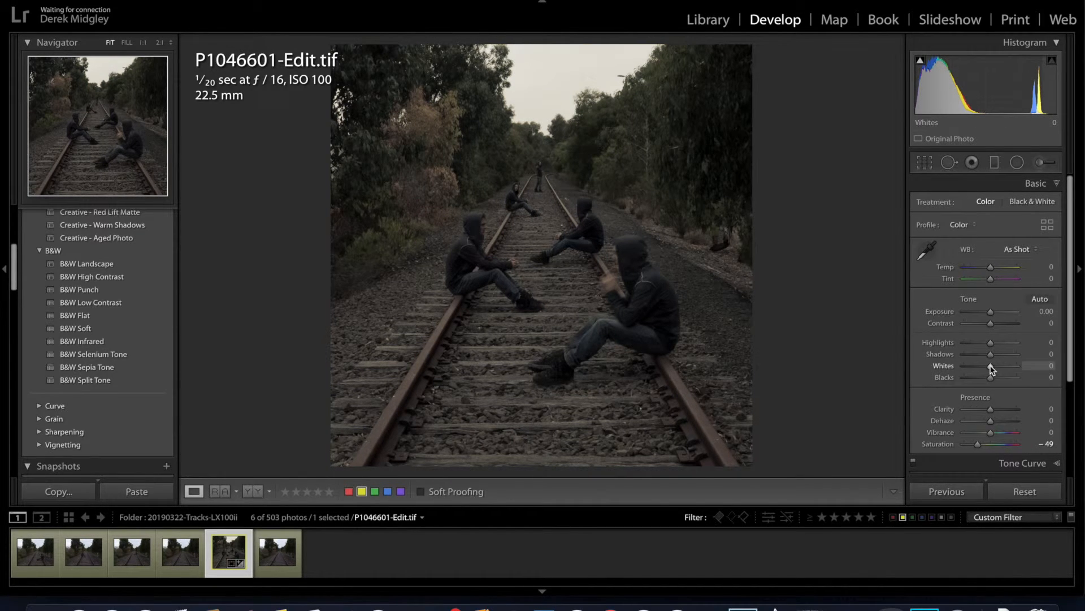
alt+click(1000, 366)
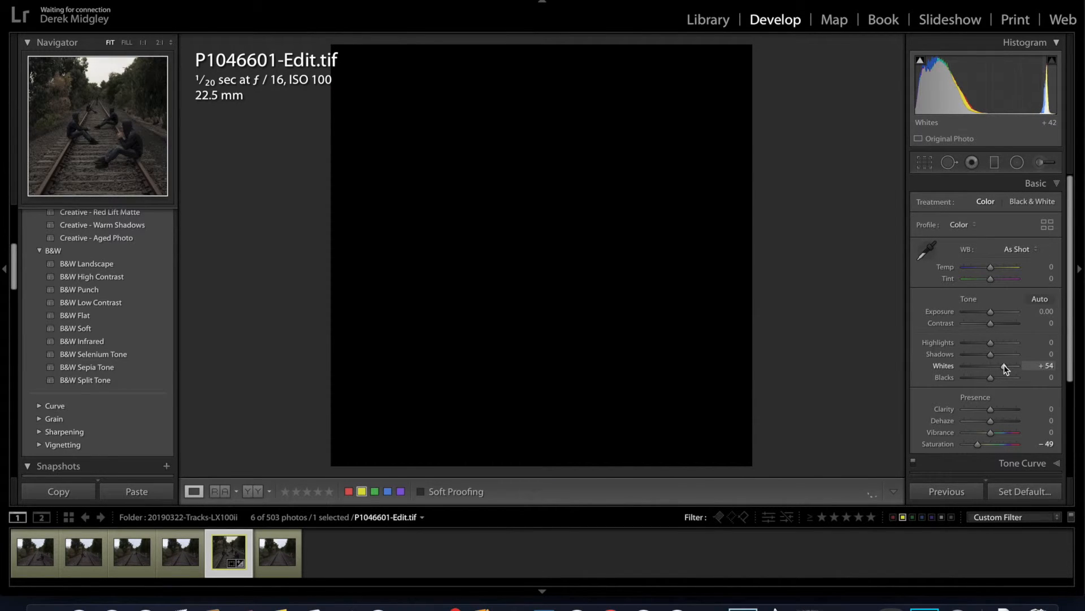
alt+click(1004, 364)
drag(1004, 365, 1008, 365)
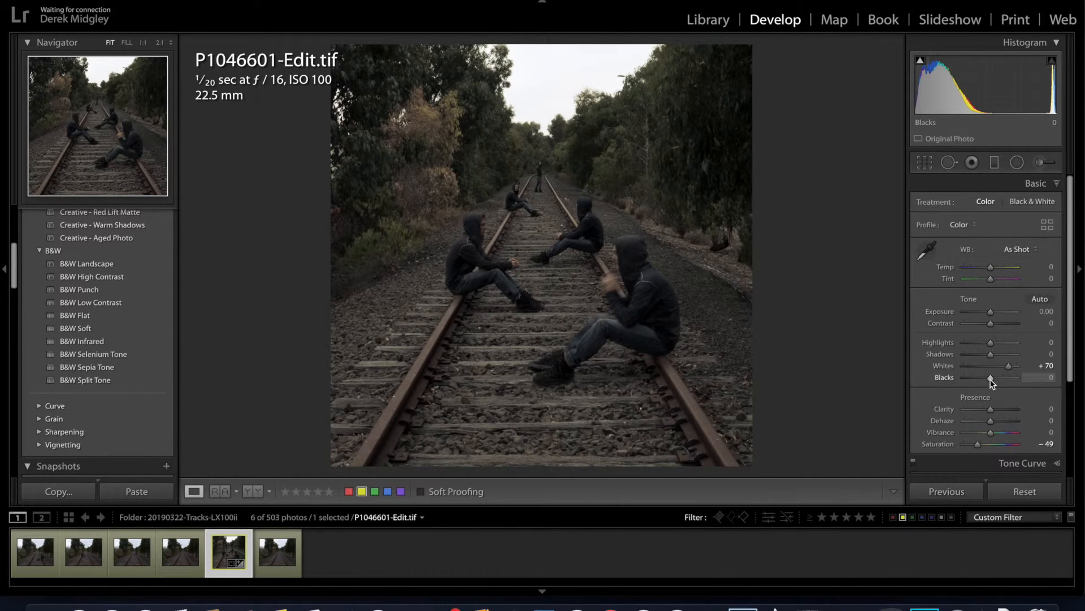
click(985, 377)
drag(985, 378, 985, 378)
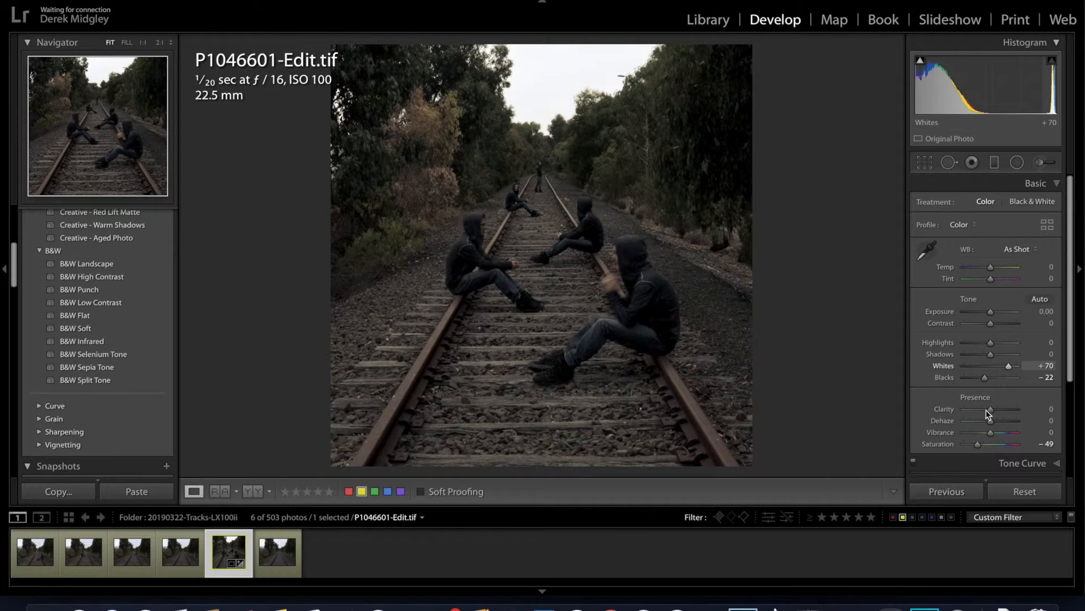
Set Clarity to +24 and add a darkening post-crop vignette with an amount of -19.
click(1002, 409)
click(997, 409)
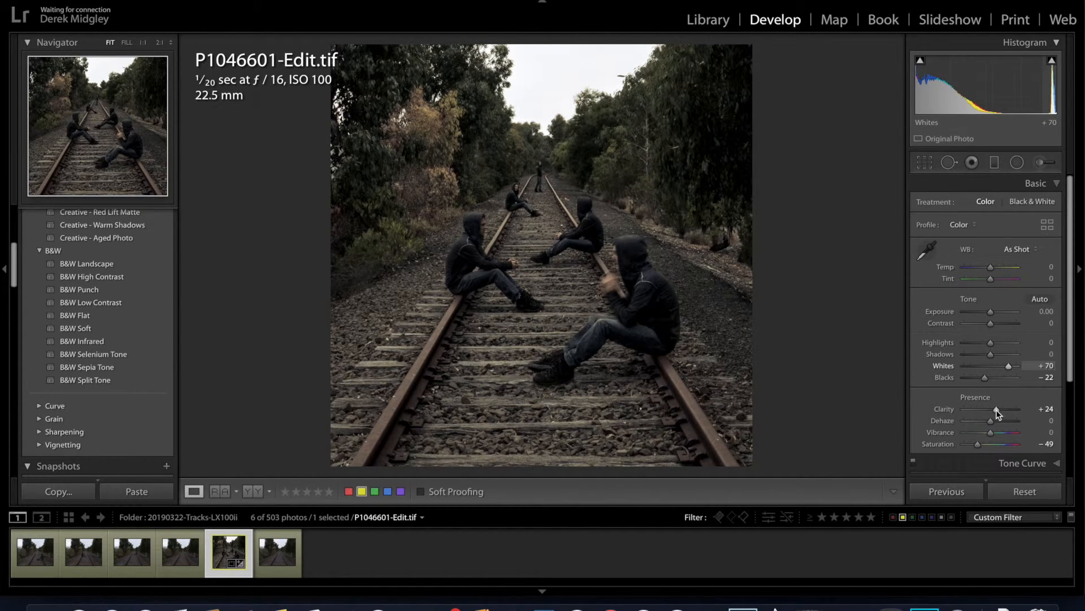
scroll(1006, 410, down, 5)
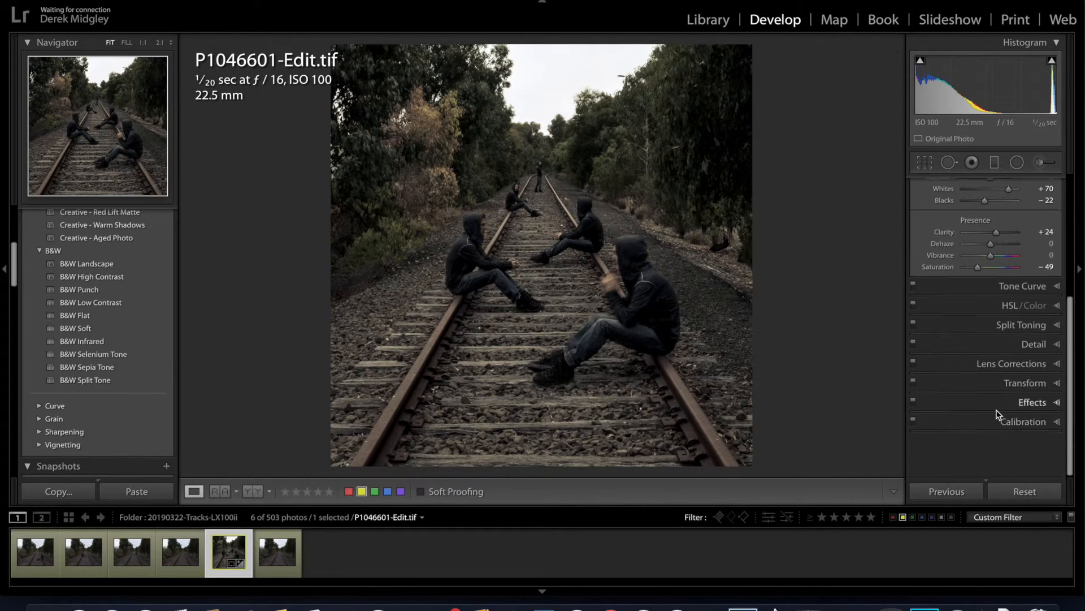
click(1056, 442)
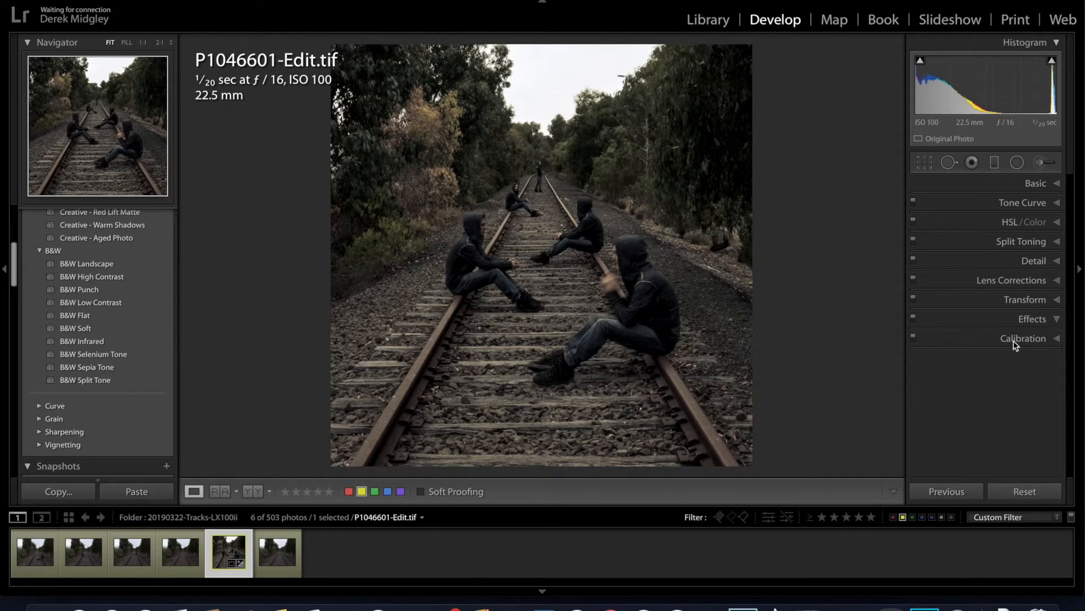
drag(991, 361, 987, 361)
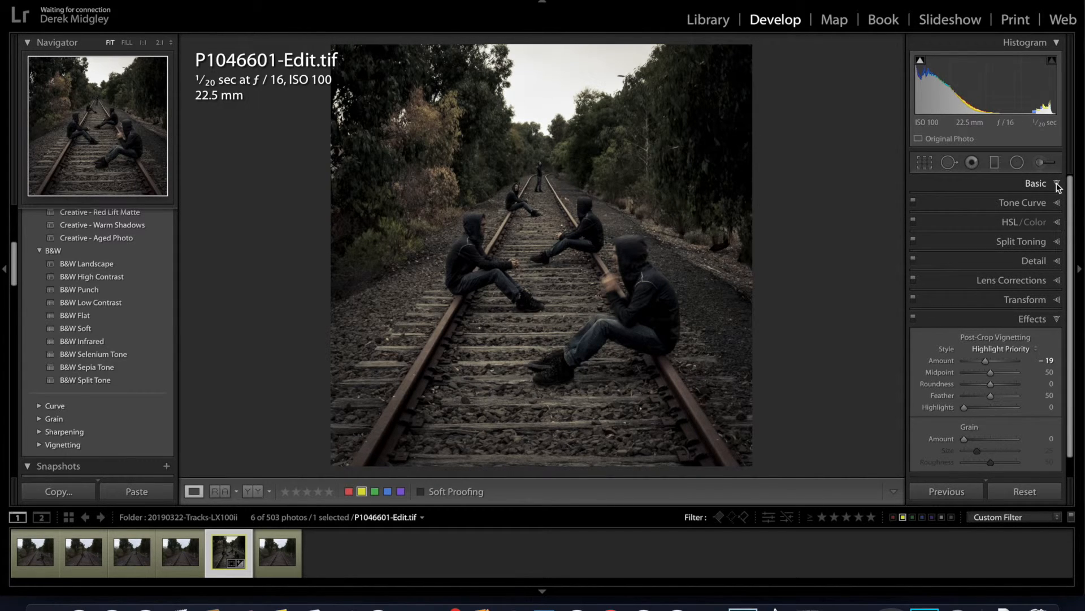
Raise the photo's Contrast to +17 and Exposure to +0.40.
click(995, 318)
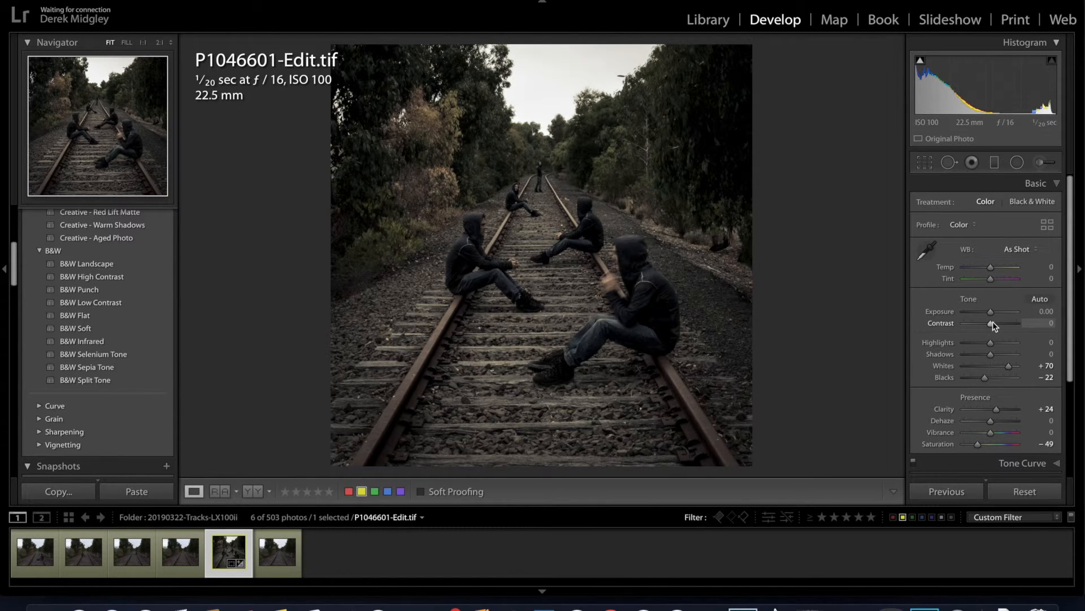
drag(992, 323, 995, 323)
drag(990, 311, 993, 311)
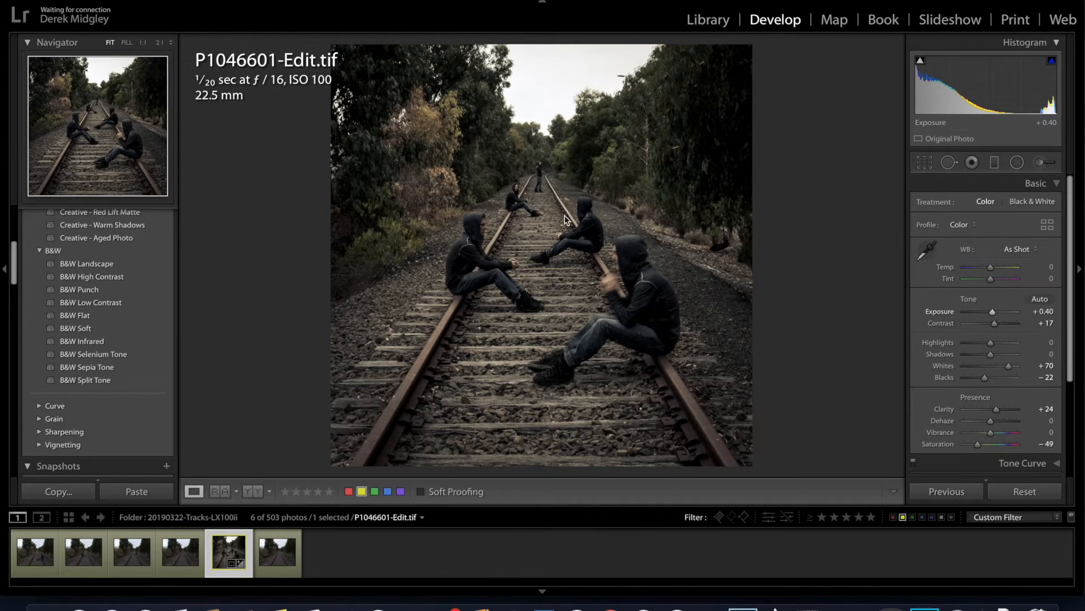
Examine the seated and distant standing figures on the tracks at 1:1 magnification, returning to the full view.
click(516, 194)
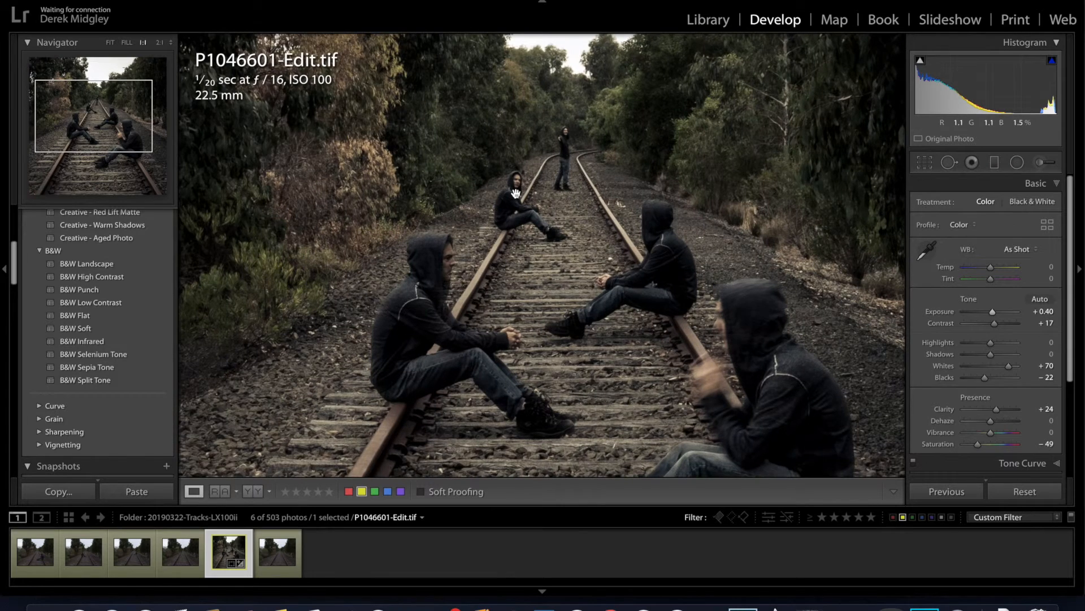
click(516, 194)
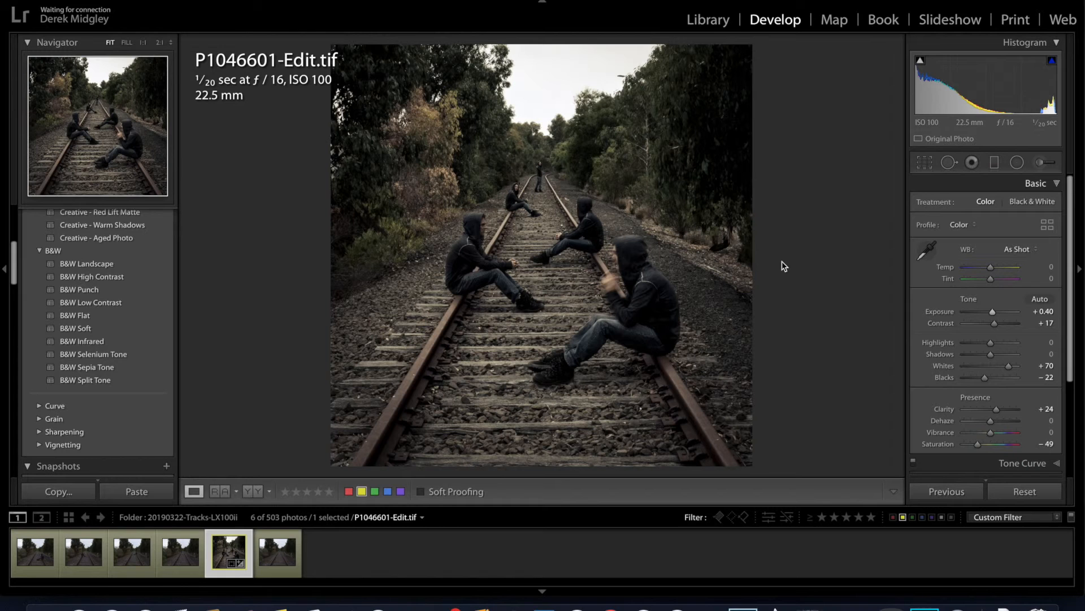
click(535, 180)
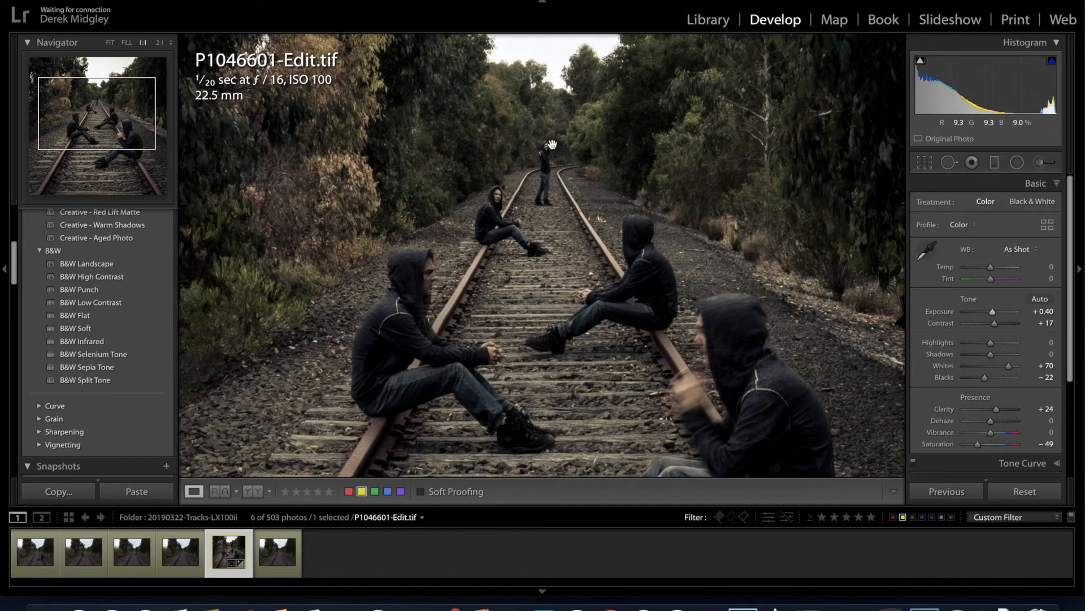
click(546, 199)
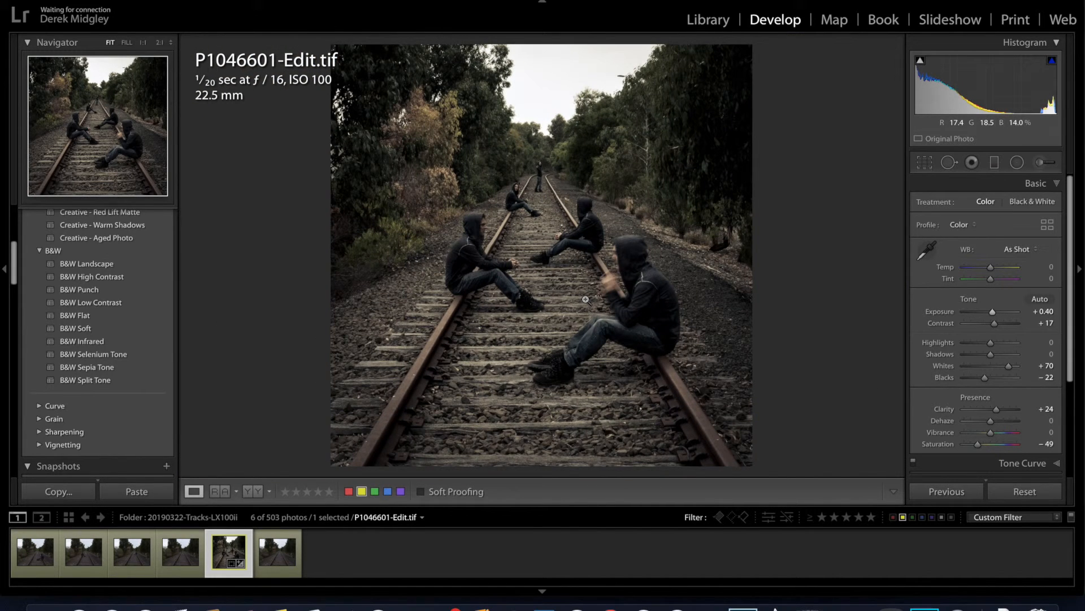